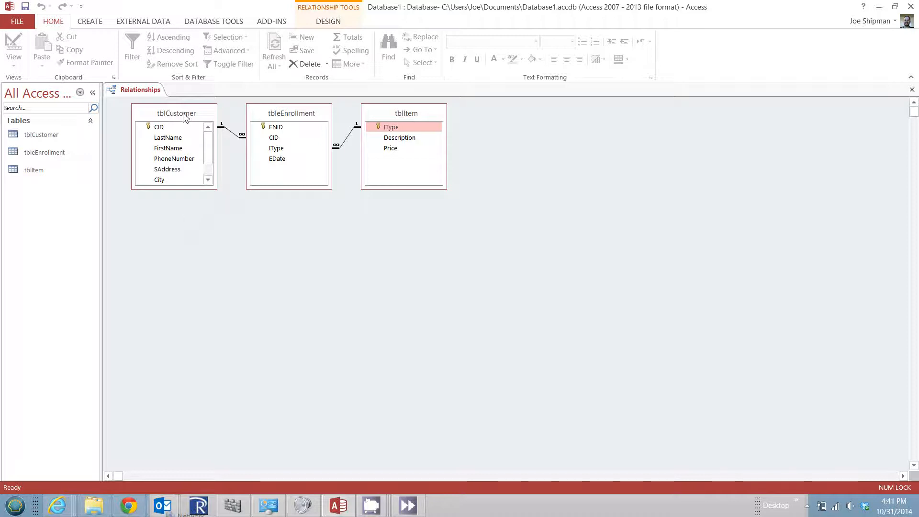
# Step: Start the Form Wizard and add all fields of the tblCustomer table to the new form
pyautogui.click(89, 22)
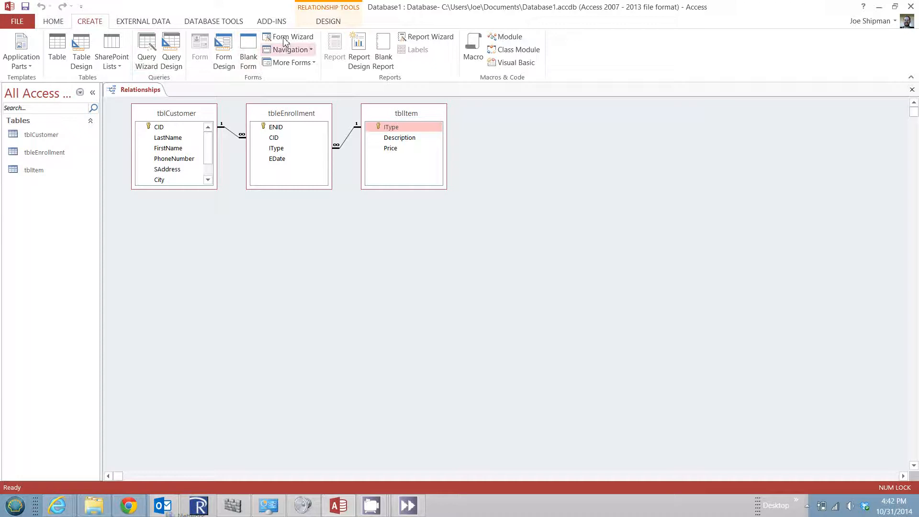
pyautogui.click(293, 64)
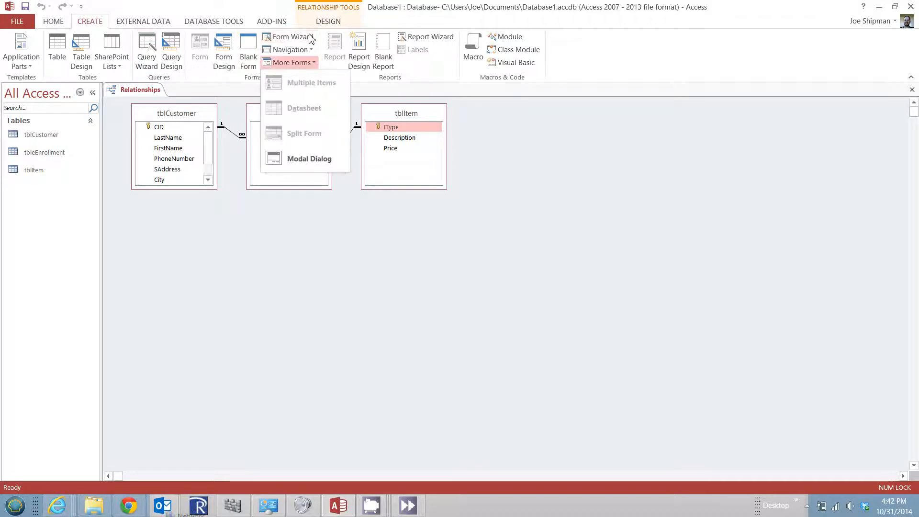
pyautogui.click(286, 9)
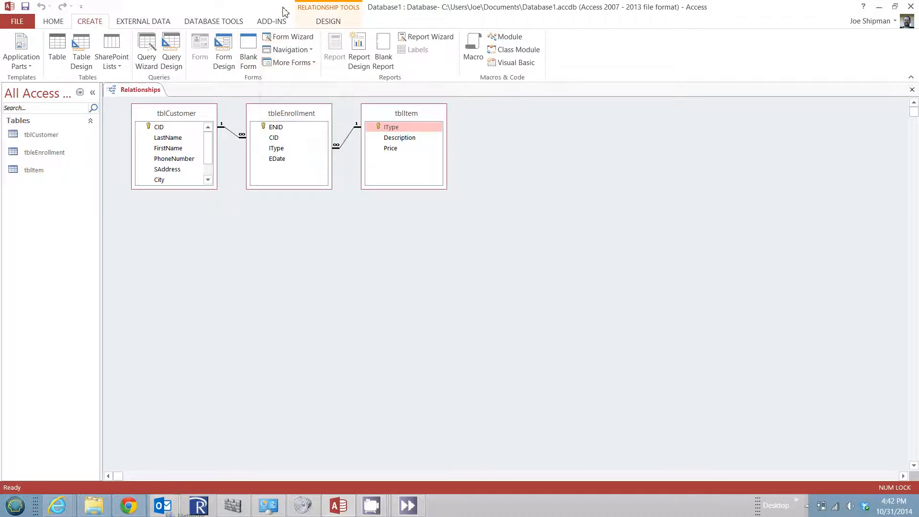
pyautogui.click(289, 39)
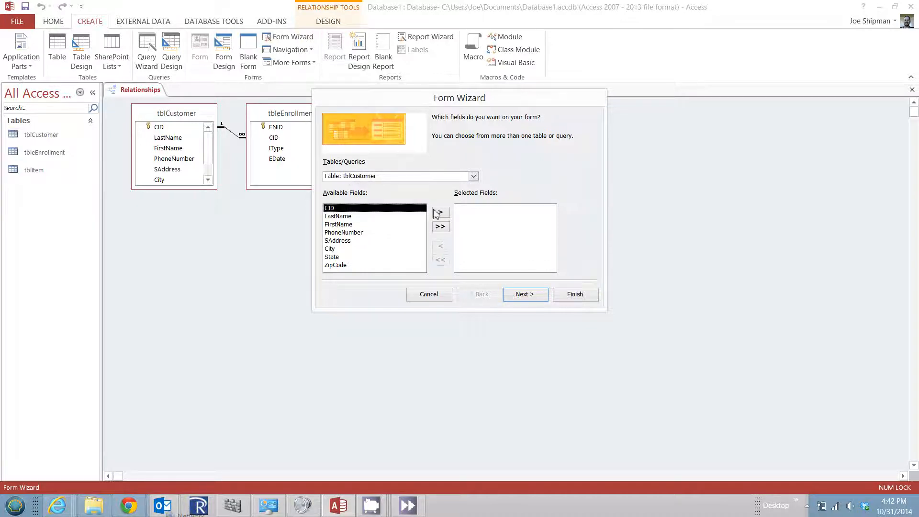
pyautogui.click(441, 226)
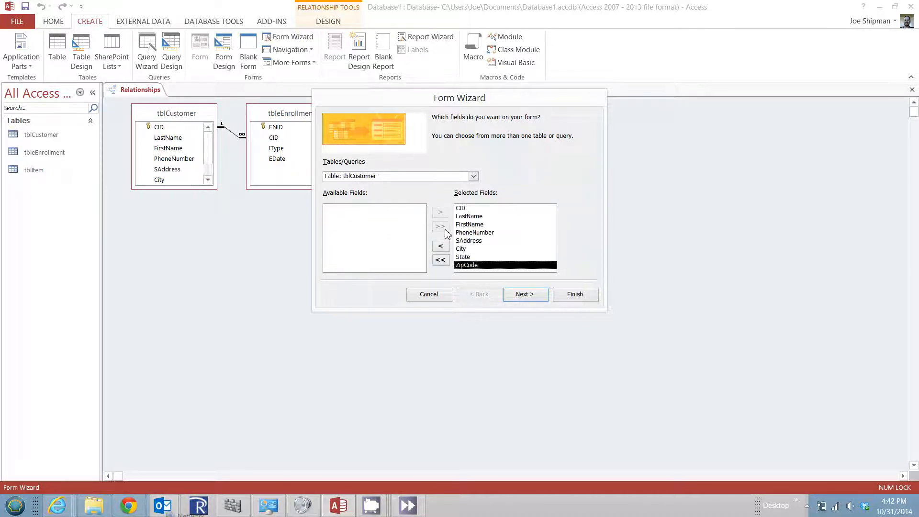
pyautogui.click(507, 299)
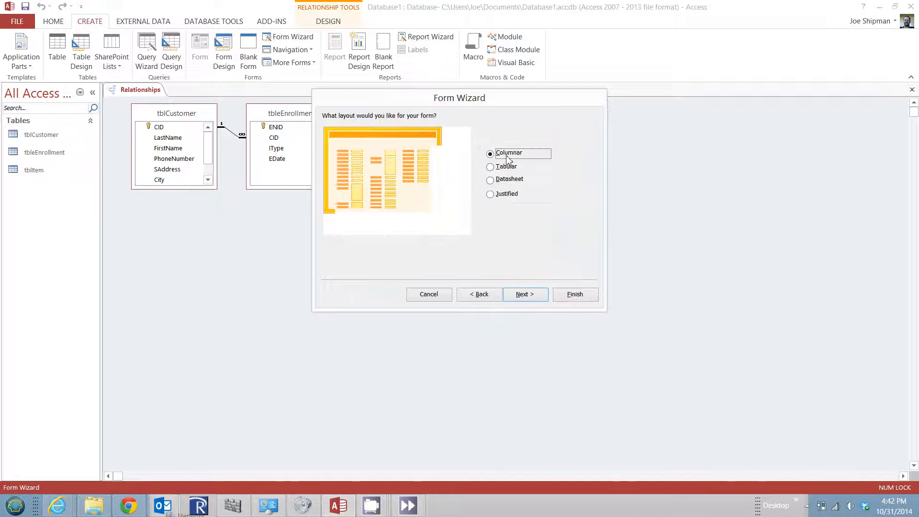
# Step: Accept the Columnar layout, title the form frmCustomer and finish by opening it to view information
pyautogui.click(520, 296)
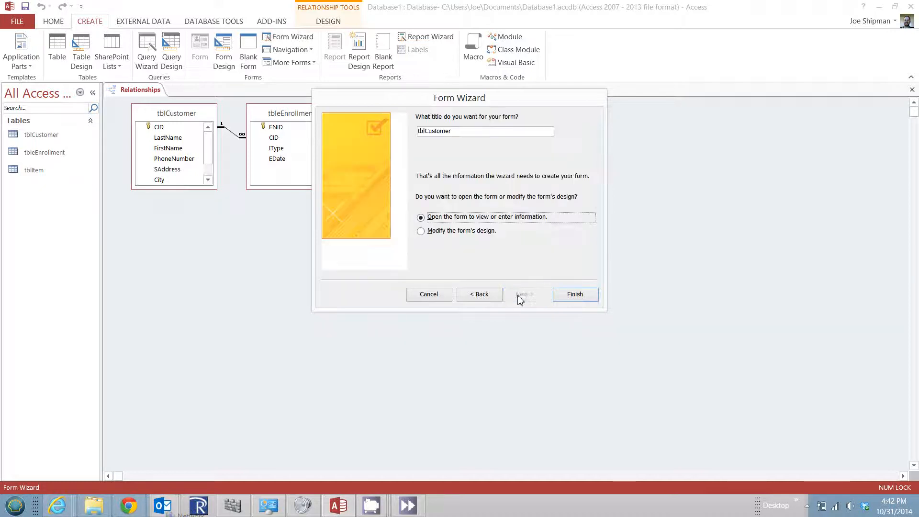
pyautogui.moveTo(425, 130); pyautogui.dragTo(419, 132)
pyautogui.write('frm')
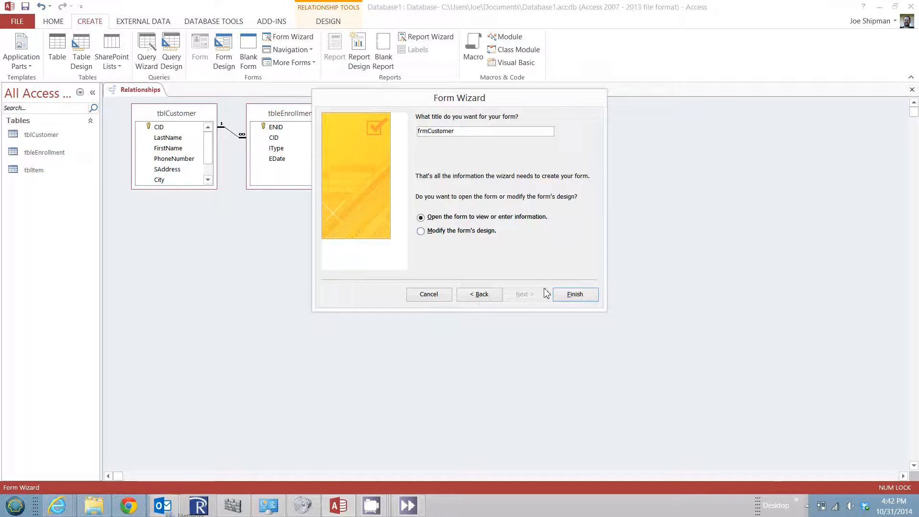
pyautogui.click(576, 294)
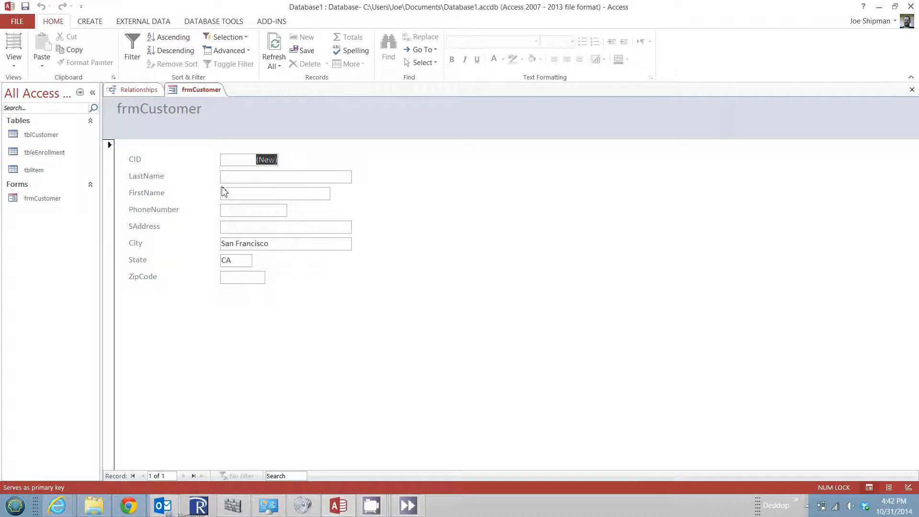
# Step: Open frmCustomer in Design View, make the form header about 0.92 inches tall and widen the form to about 7 inches
pyautogui.click(14, 67)
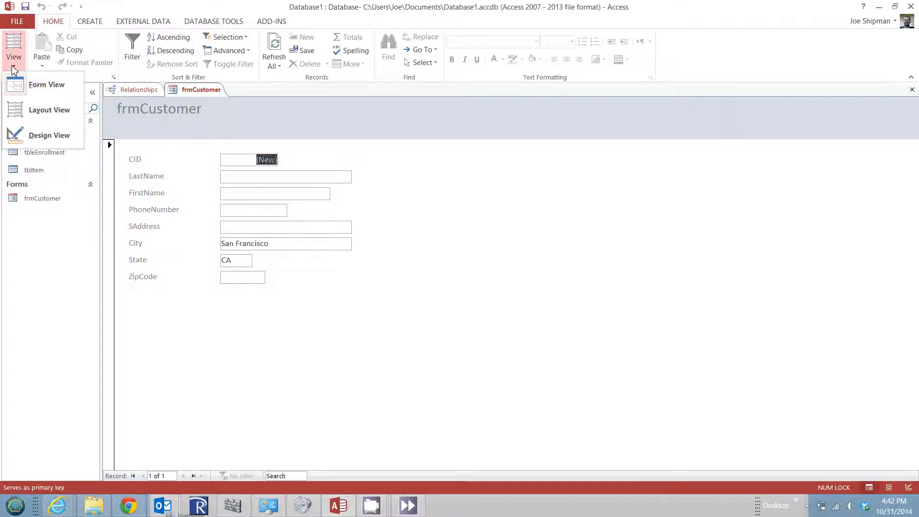
pyautogui.click(42, 135)
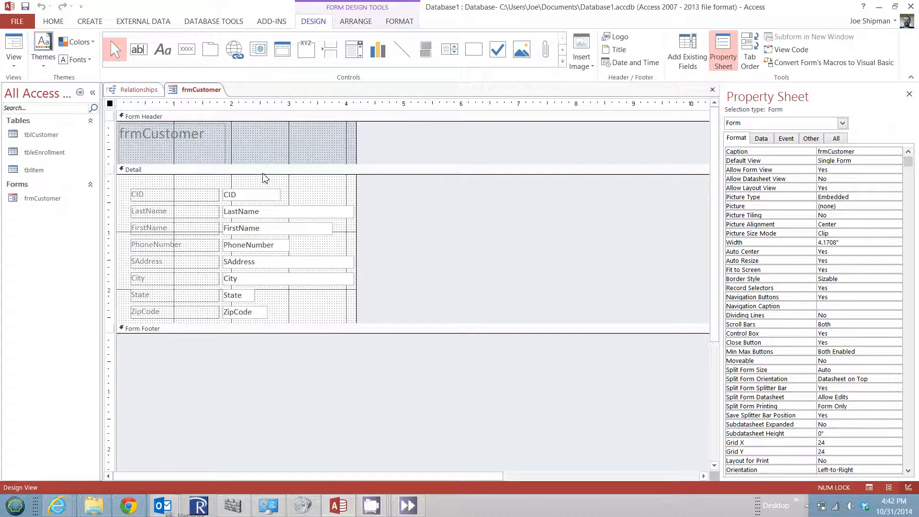
pyautogui.click(263, 178)
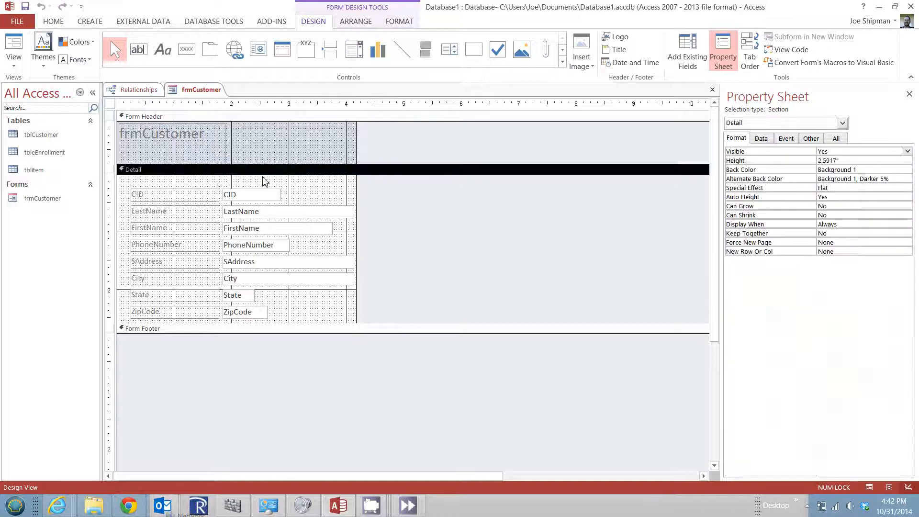
pyautogui.moveTo(264, 168); pyautogui.dragTo(242, 175)
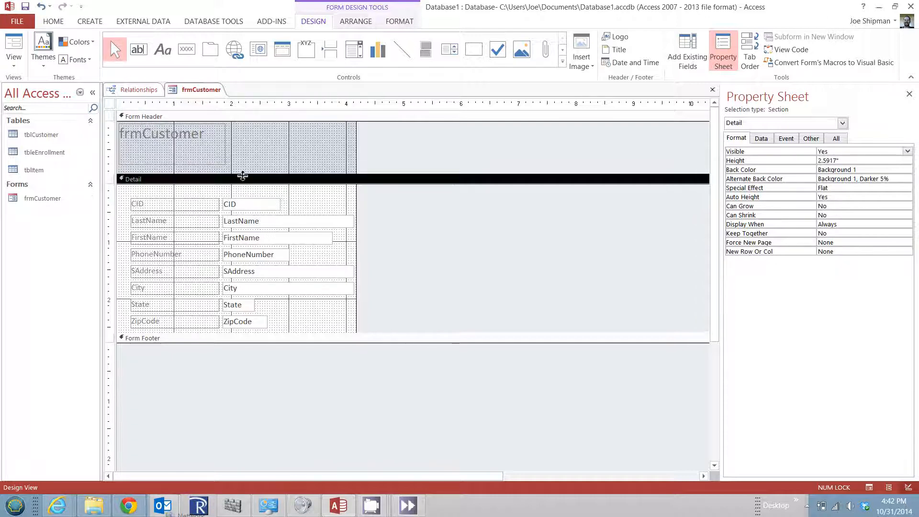
pyautogui.moveTo(358, 159); pyautogui.dragTo(519, 144)
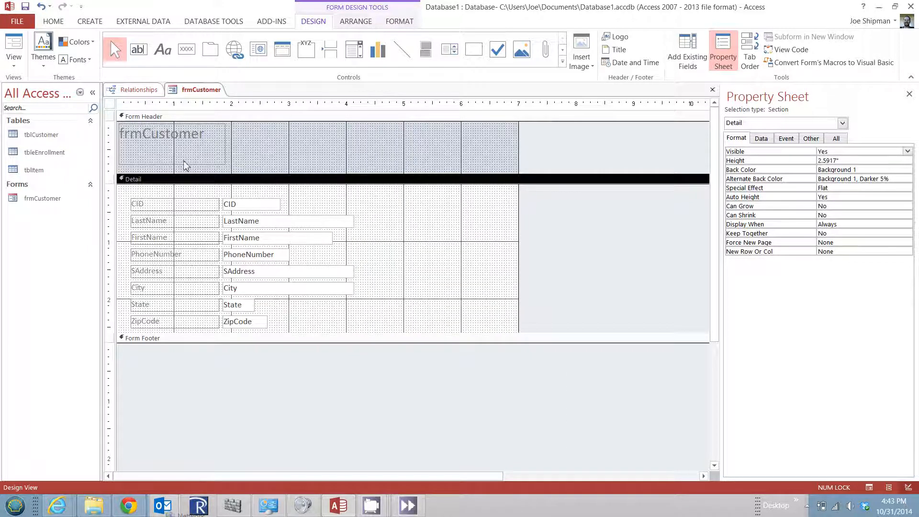
# Step: Widen the header's title label to about 6.79 inches and change its text to "Customer Form"
pyautogui.click(201, 151)
pyautogui.moveTo(226, 164); pyautogui.dragTo(511, 158)
pyautogui.click(283, 144)
pyautogui.hotkey('ctrl', 'a')
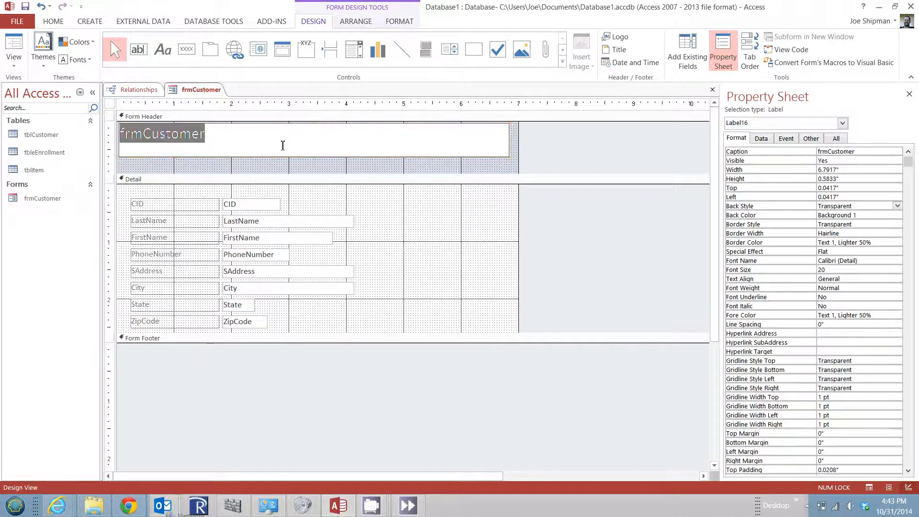
pyautogui.write('Custome')
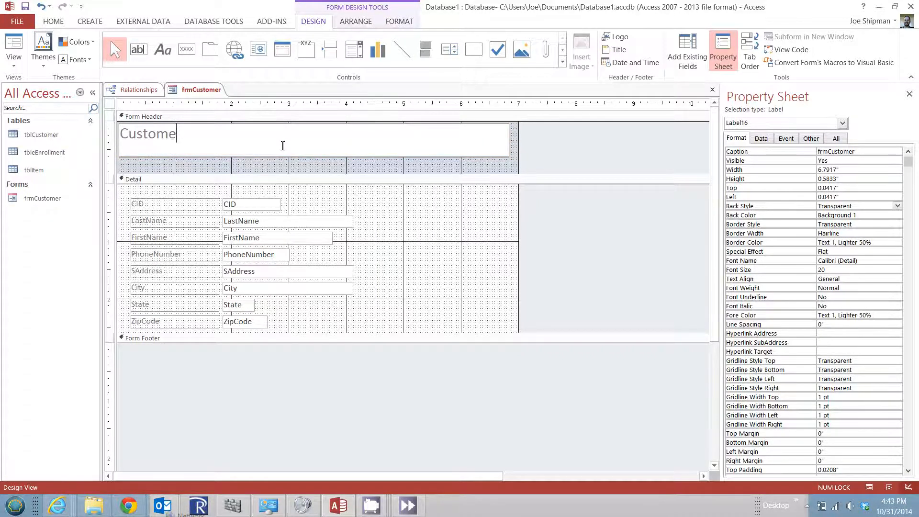
pyautogui.write('r Form')
# Step: Centre the "Customer Form" title text and reduce its label height to about 0.38 inches
pyautogui.hotkey('ctrl', 'a')
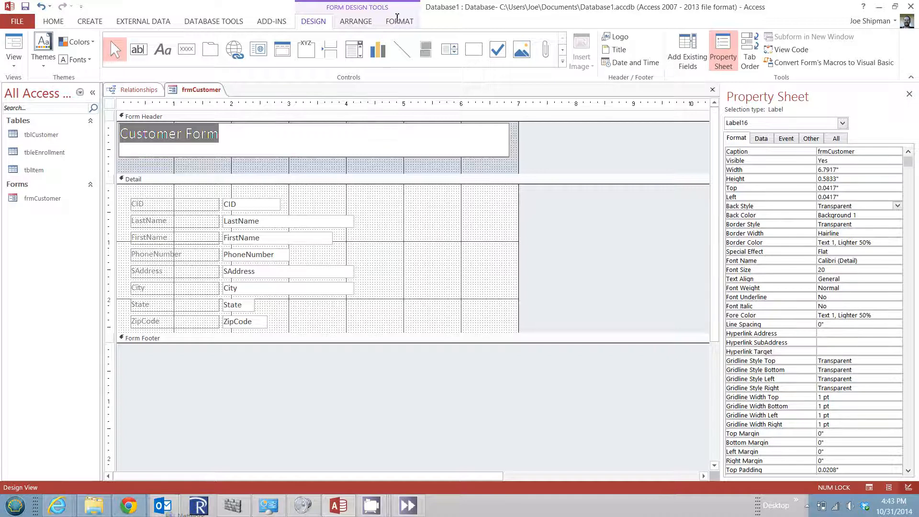
pyautogui.click(398, 21)
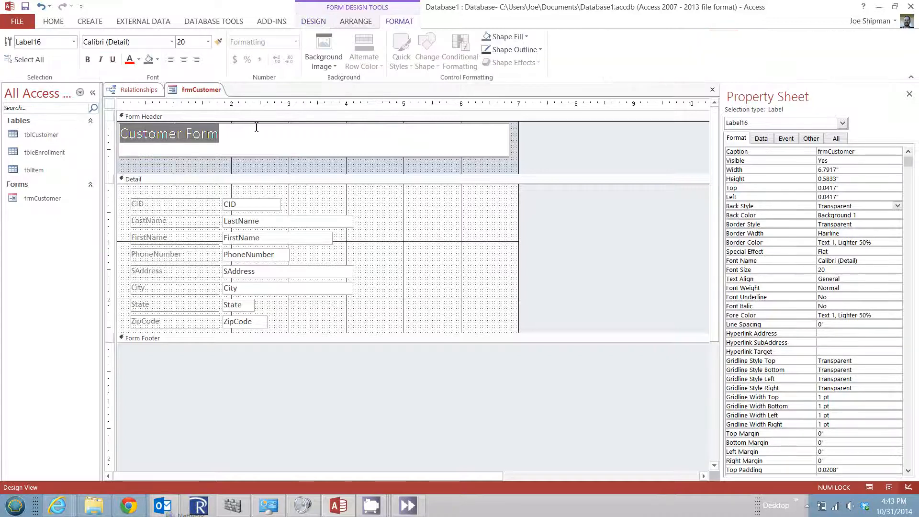
pyautogui.click(183, 59)
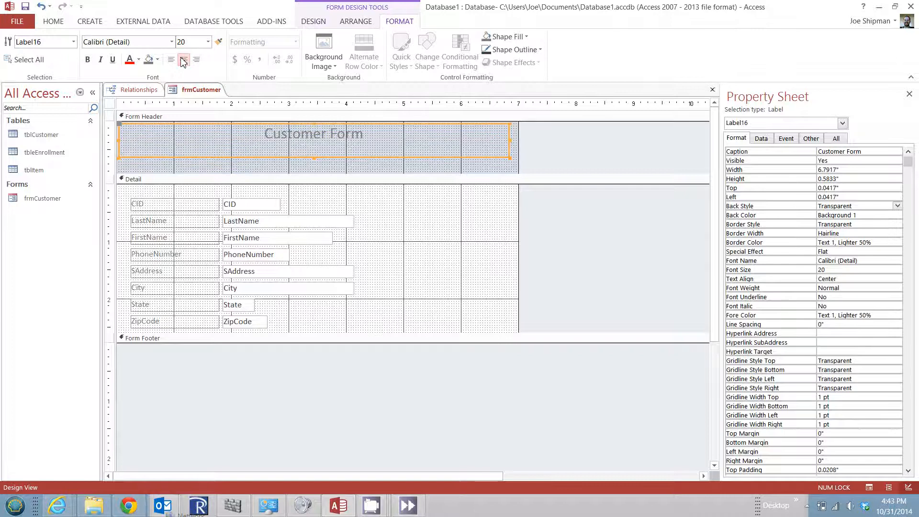
pyautogui.click(318, 168)
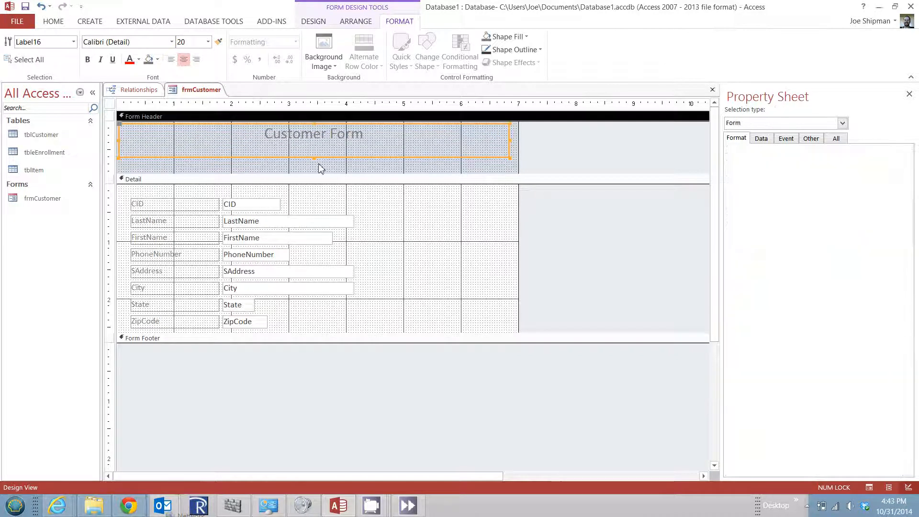
pyautogui.click(315, 156)
pyautogui.moveTo(314, 157); pyautogui.dragTo(318, 145)
pyautogui.click(320, 156)
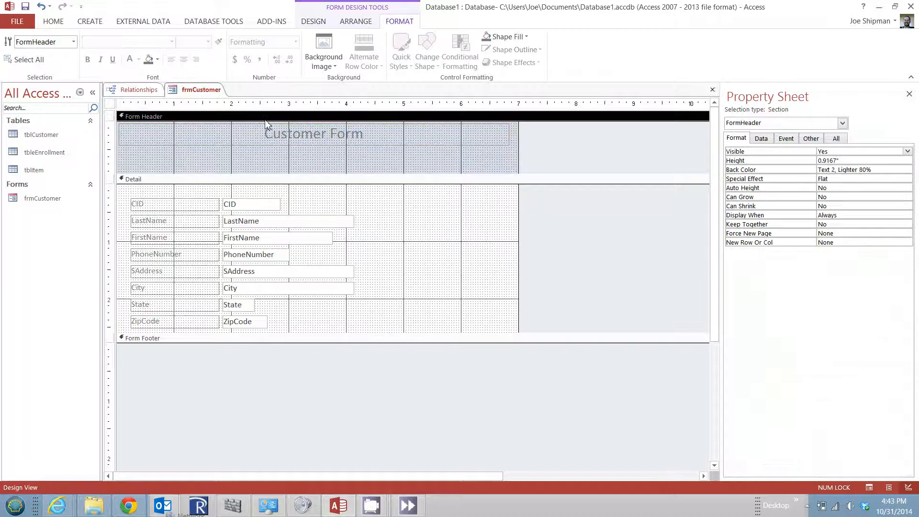
pyautogui.click(275, 134)
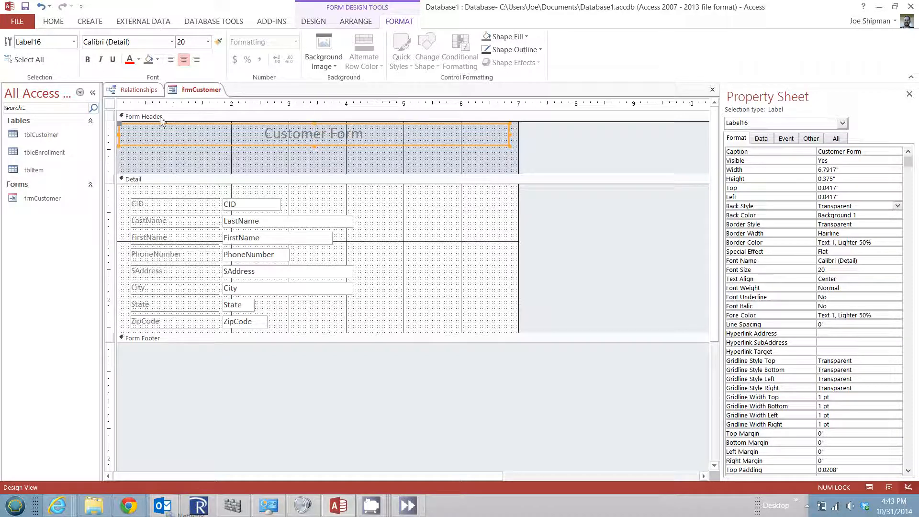
pyautogui.click(274, 163)
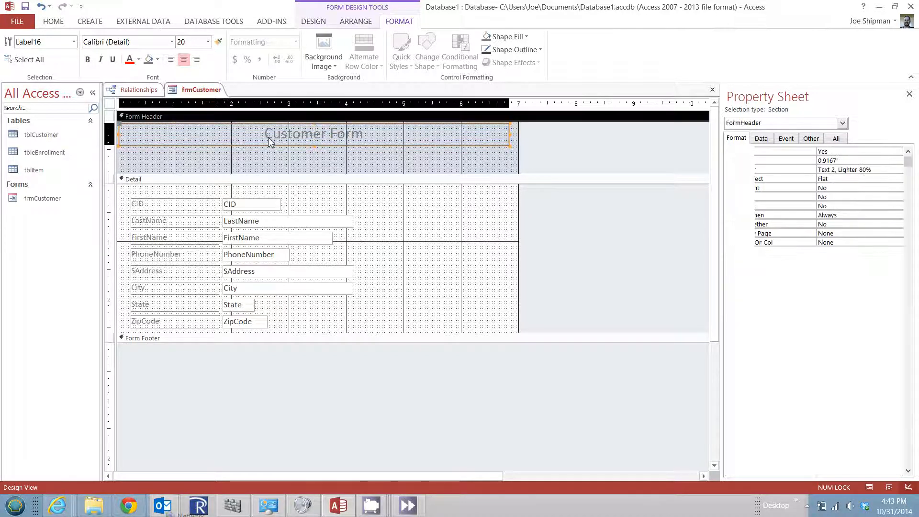
pyautogui.click(270, 142)
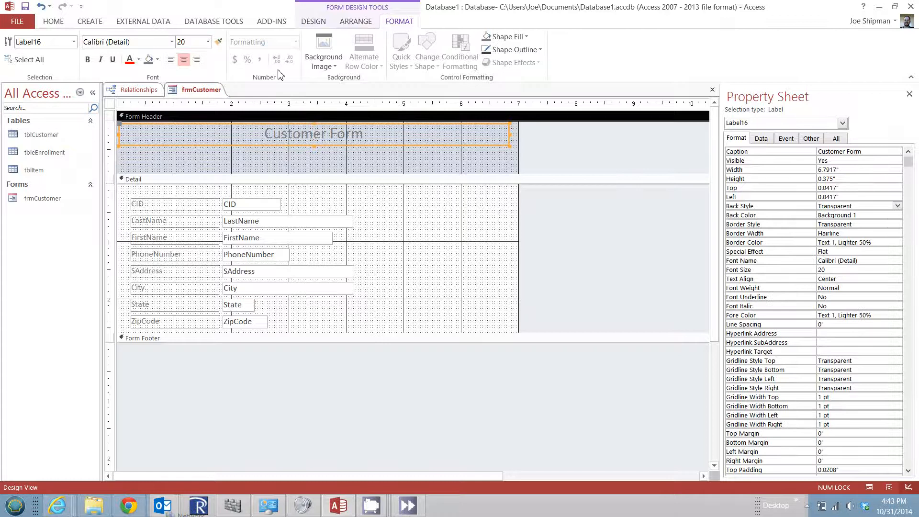
# Step: Add a label about 6.79 by 0.33 inches beneath the title in the form header, with the text "Salon"
pyautogui.click(314, 23)
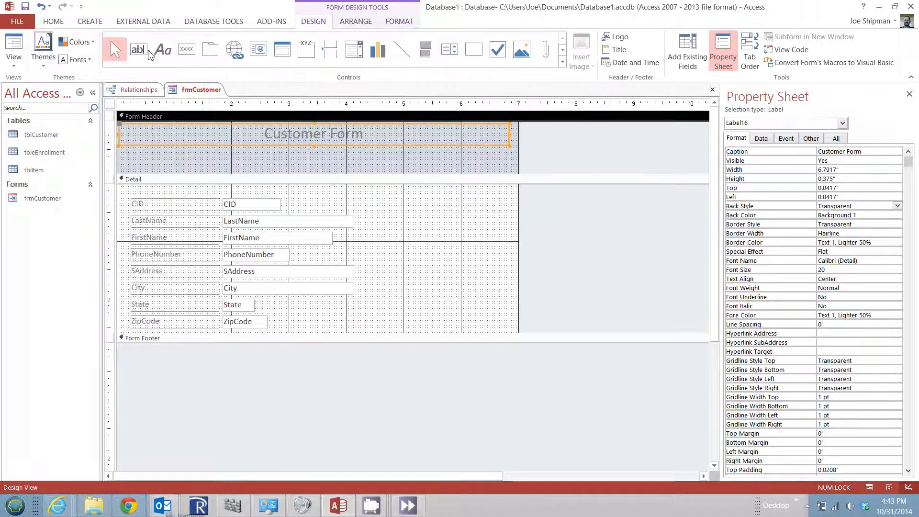
pyautogui.click(163, 51)
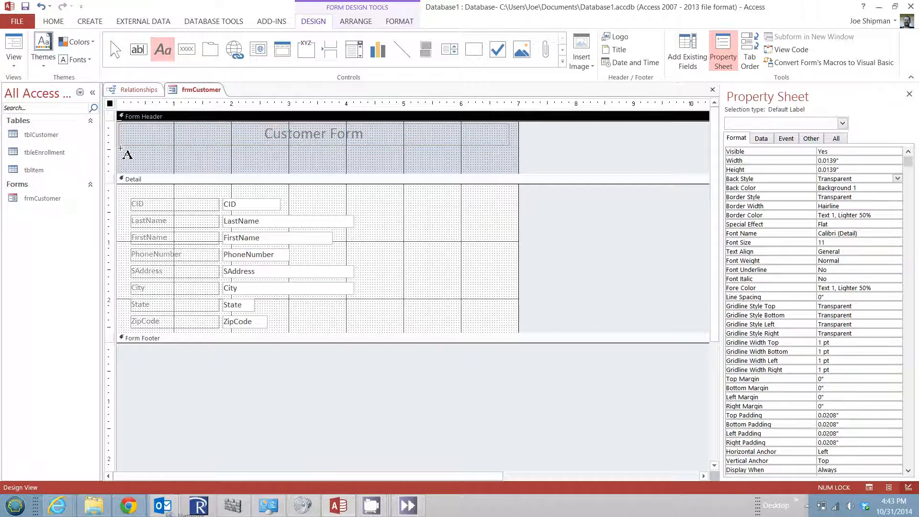
pyautogui.moveTo(120, 148); pyautogui.dragTo(510, 169)
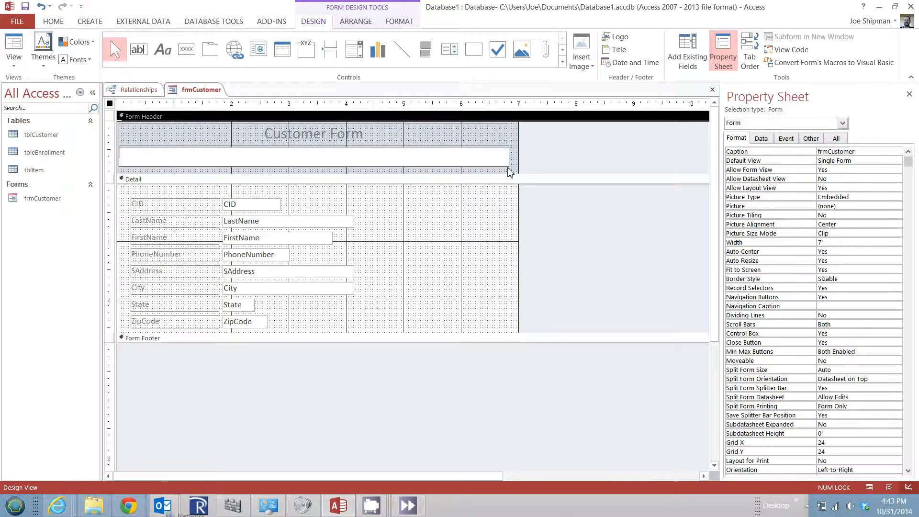
pyautogui.write('Salon')
pyautogui.press('Tab')
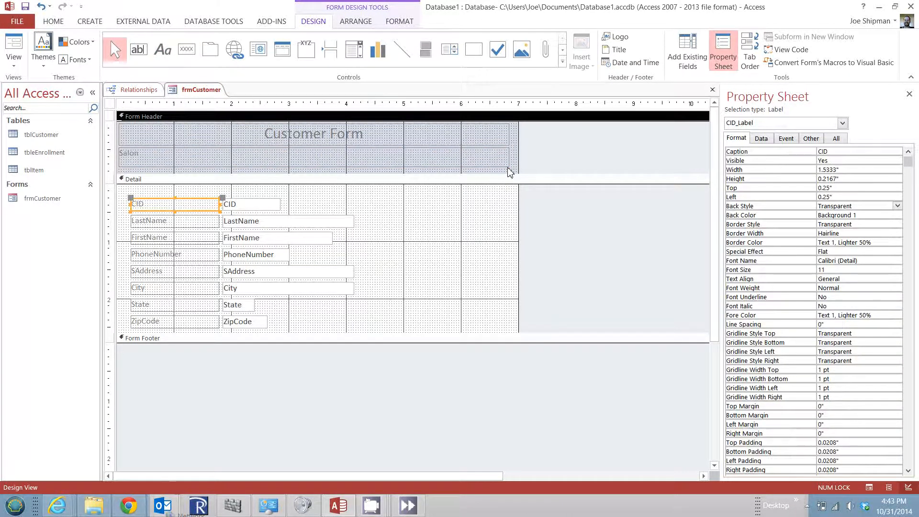
# Step: Centre the text of the "Salon" label in the form header and make it bold
pyautogui.click(367, 156)
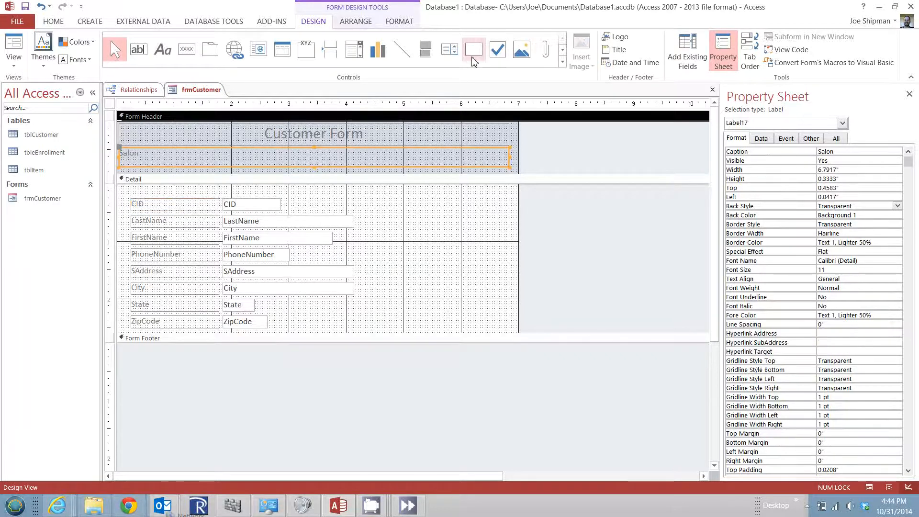
pyautogui.click(393, 23)
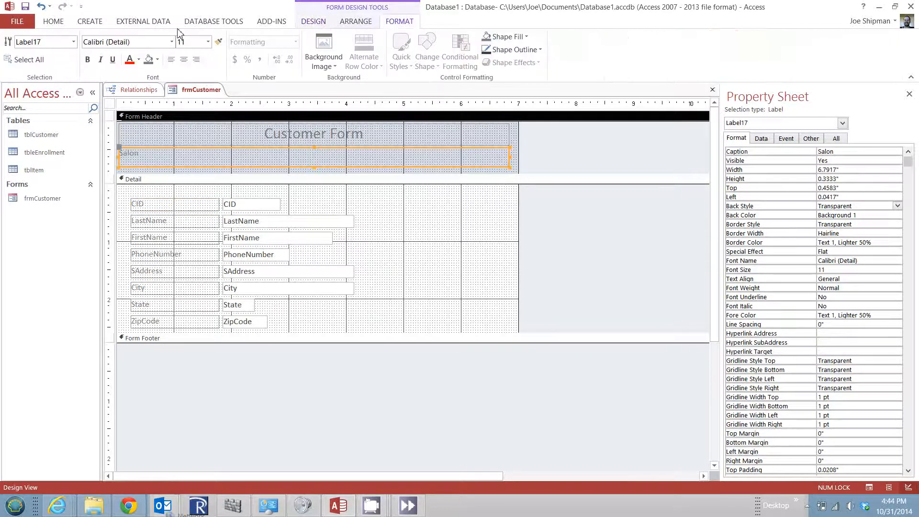
pyautogui.click(184, 59)
pyautogui.click(87, 60)
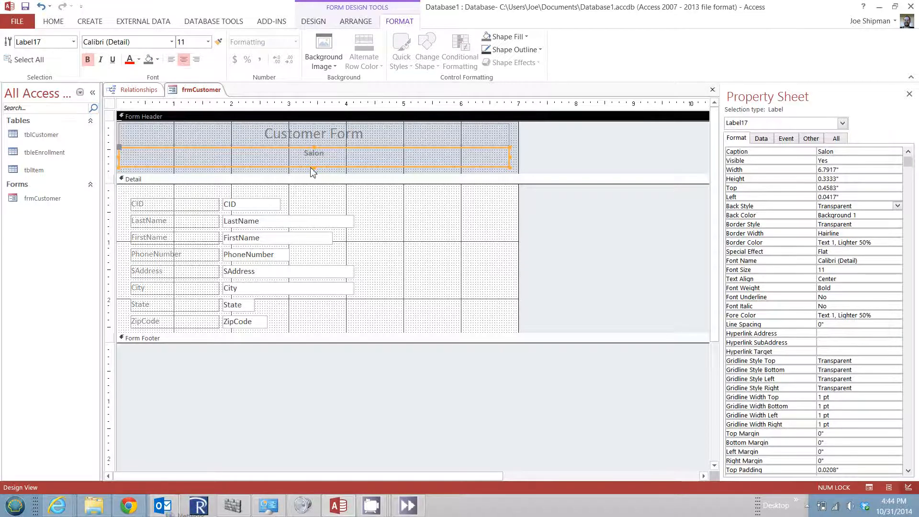
pyautogui.click(310, 204)
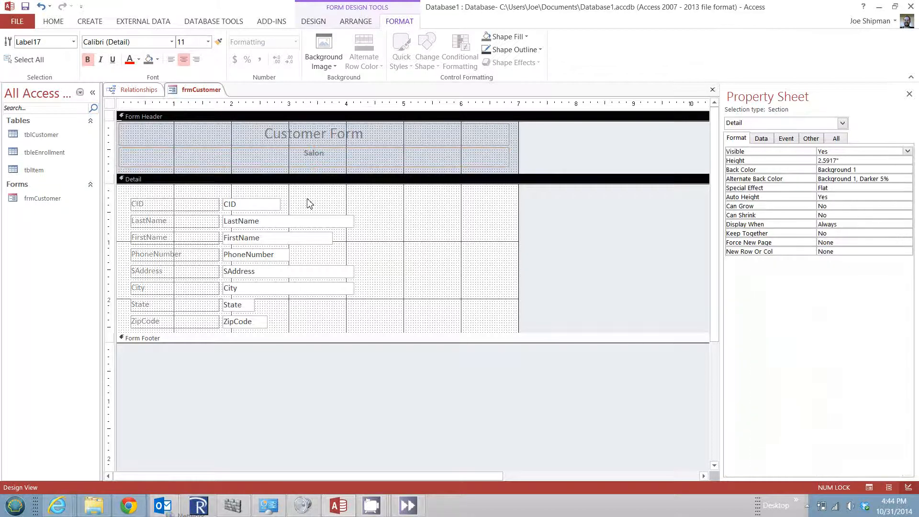
# Step: Change the caption of the CID field's label in the Detail section to "Customer Identification Number:"
pyautogui.click(189, 206)
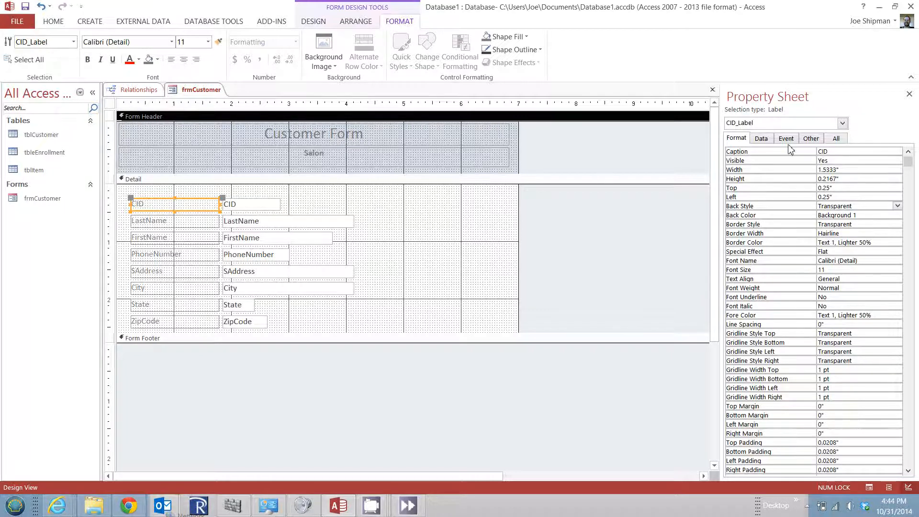
pyautogui.click(829, 152)
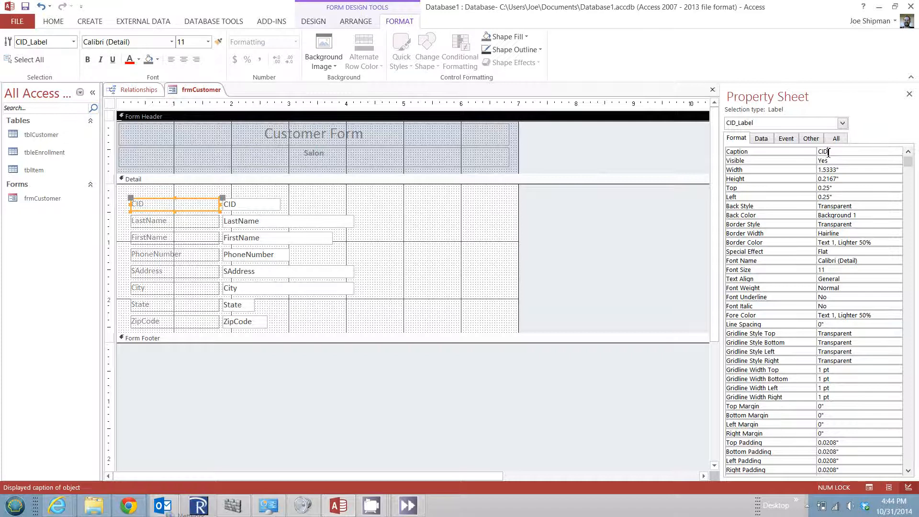
pyautogui.moveTo(829, 152); pyautogui.dragTo(813, 153)
pyautogui.write('Customer ')
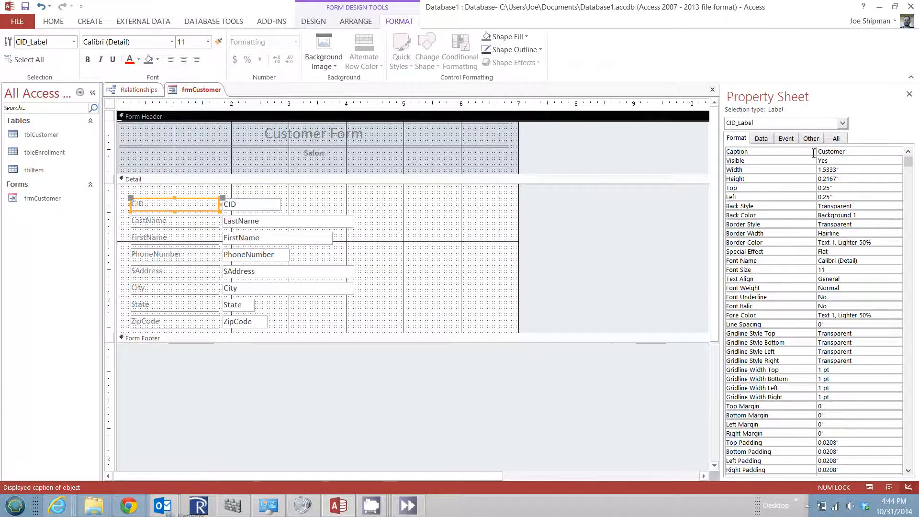
pyautogui.write('Identification Number')
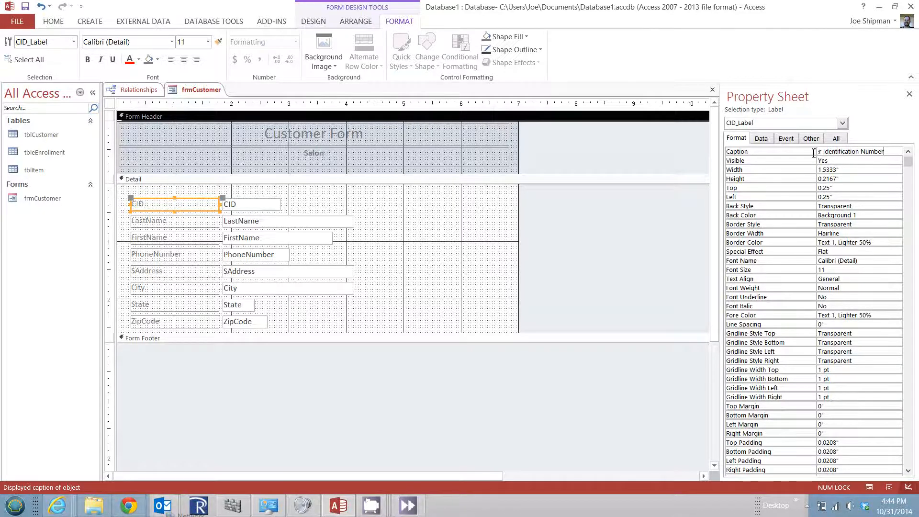
pyautogui.press('Return')
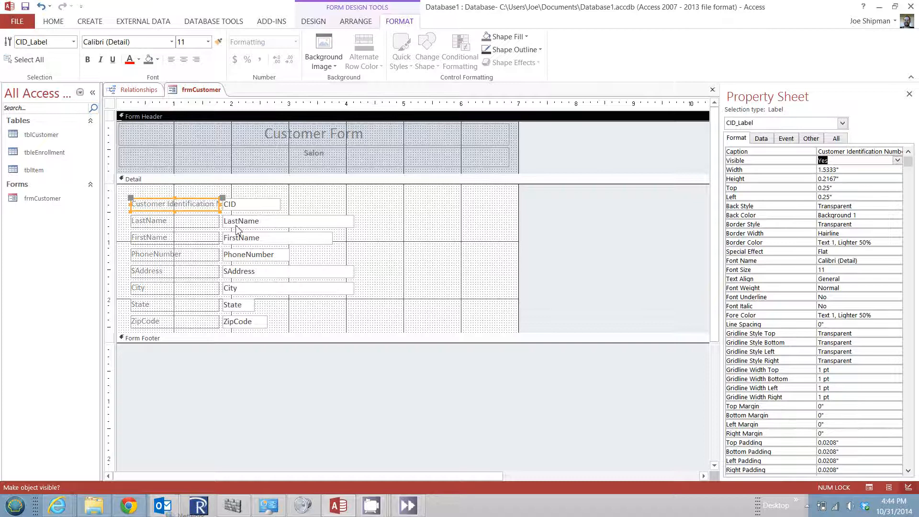
# Step: Change the LastName and FirstName labels in the Detail section to read "Last Name:" and "First Name:"
pyautogui.click(166, 227)
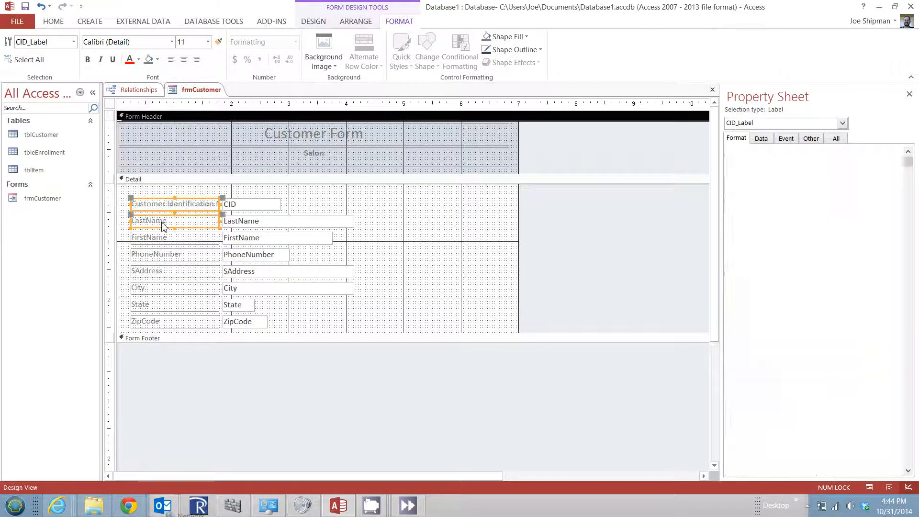
pyautogui.click(147, 221)
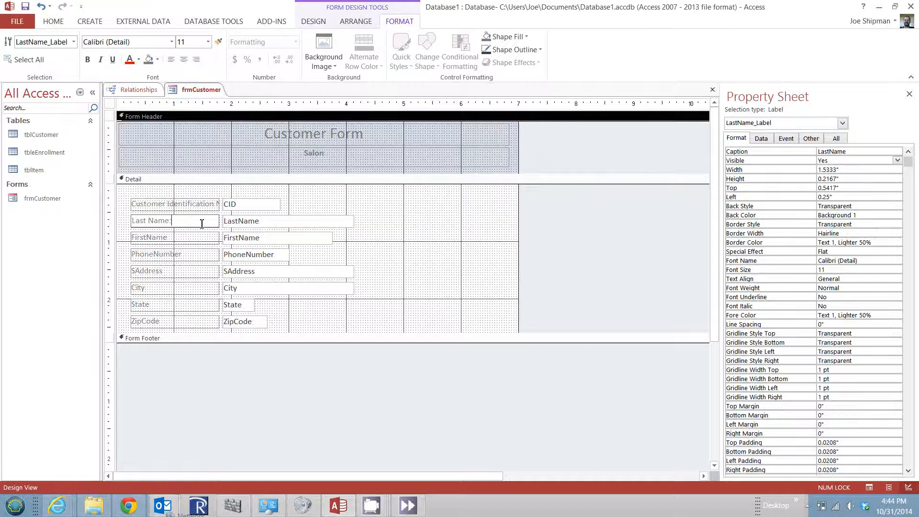
pyautogui.write(':')
pyautogui.click(181, 239)
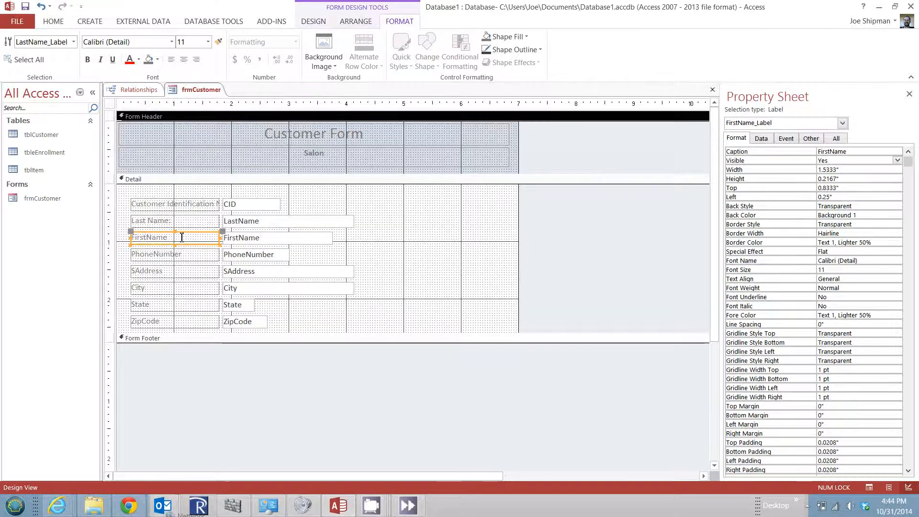
pyautogui.click(147, 237)
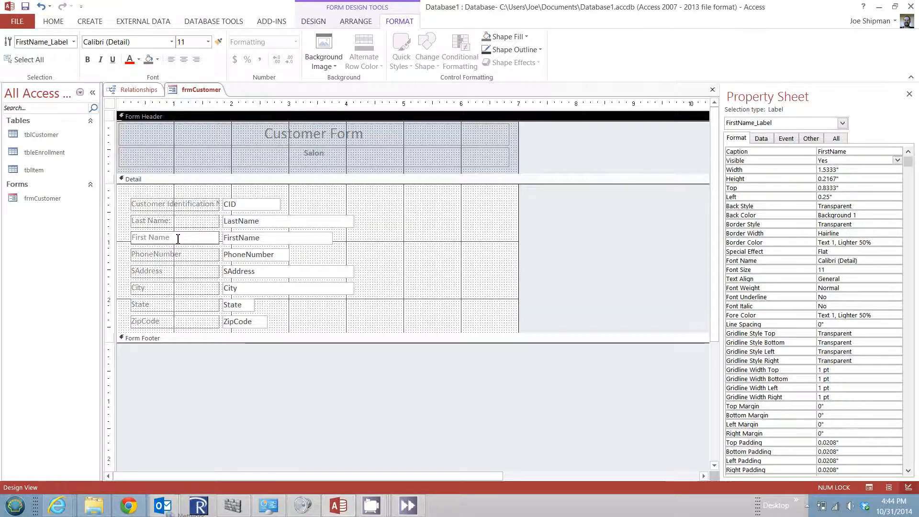
pyautogui.write(':')
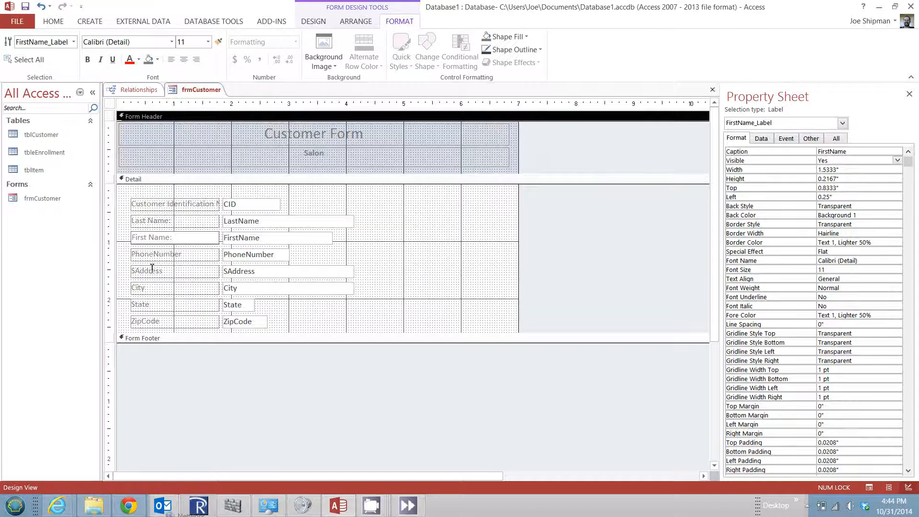
# Step: Change the text of the SAddress label to "Street Address:"
pyautogui.click(144, 271)
pyautogui.doubleClick(144, 271)
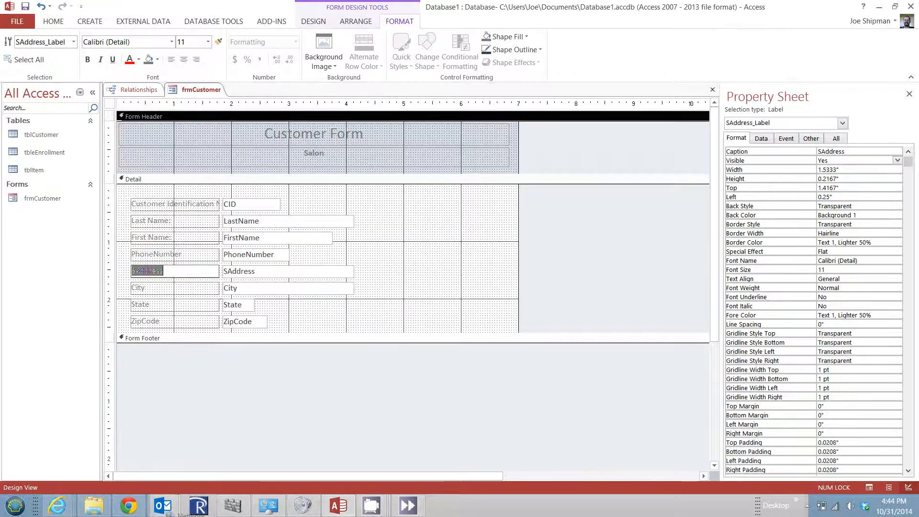
pyautogui.click(136, 272)
pyautogui.write('treet Address:')
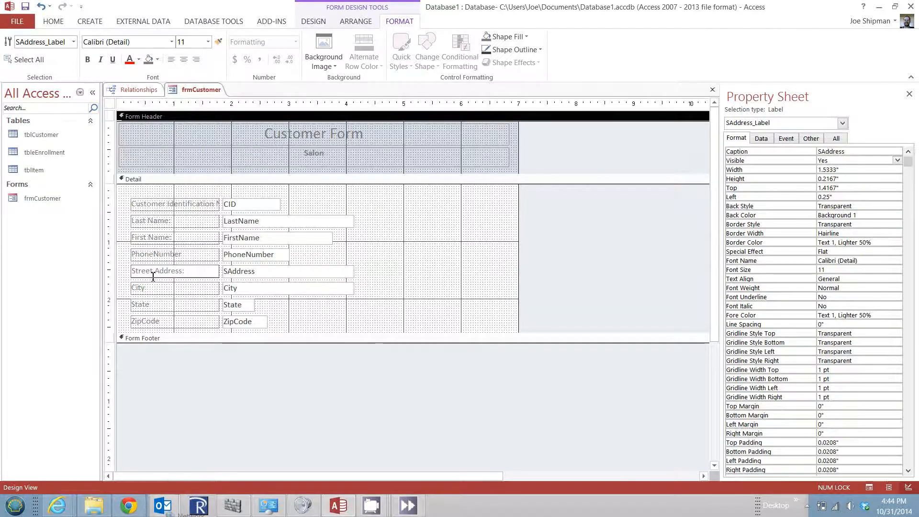
pyautogui.click(165, 322)
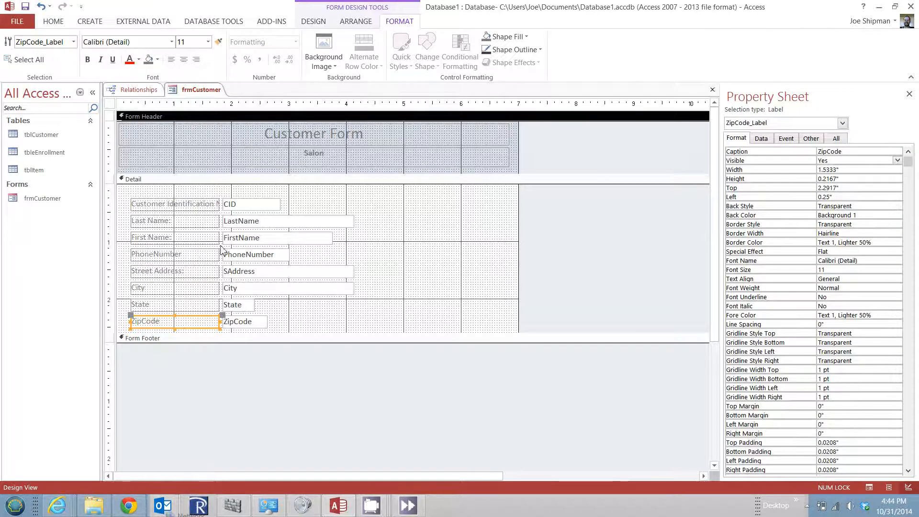
# Step: Move the street address, city, state and zip code labels and text boxes together into a second column beside the CID to PhoneNumber rows
pyautogui.click(157, 275)
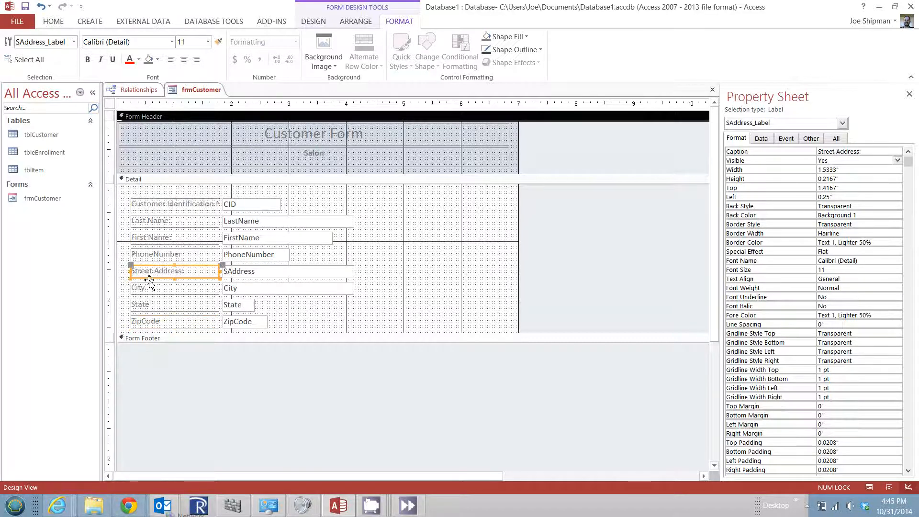
pyautogui.keyDown('shift'); pyautogui.click(239, 275); pyautogui.keyUp('shift')
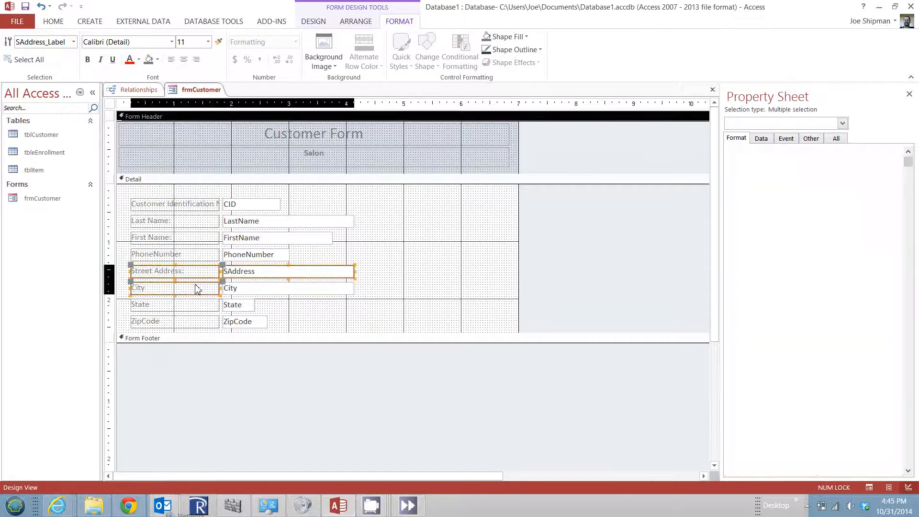
pyautogui.keyDown('shift'); pyautogui.click(225, 291); pyautogui.keyUp('shift')
pyautogui.keyDown('shift'); pyautogui.click(186, 309); pyautogui.keyUp('shift')
pyautogui.keyDown('shift'); pyautogui.click(236, 310); pyautogui.keyUp('shift')
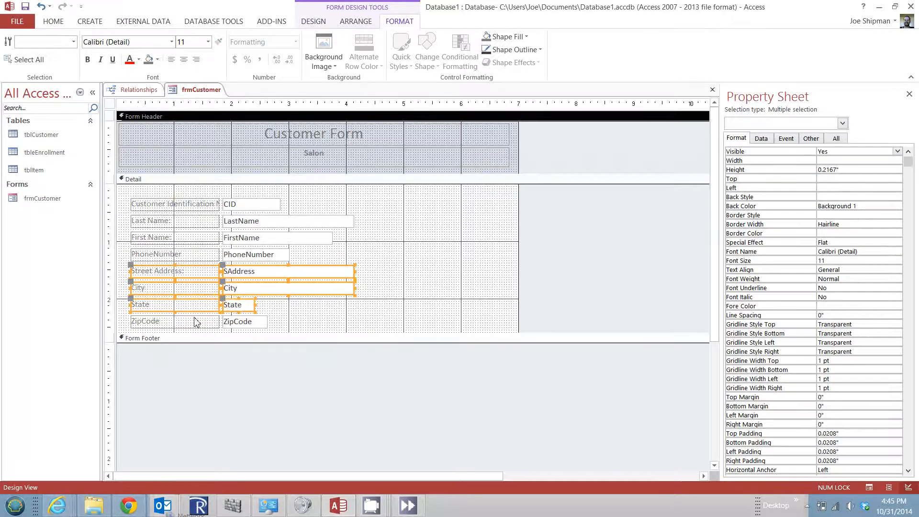
pyautogui.keyDown('shift'); pyautogui.click(197, 323); pyautogui.keyUp('shift')
pyautogui.keyDown('shift'); pyautogui.click(242, 327); pyautogui.keyUp('shift')
pyautogui.moveTo(244, 329); pyautogui.dragTo(407, 257)
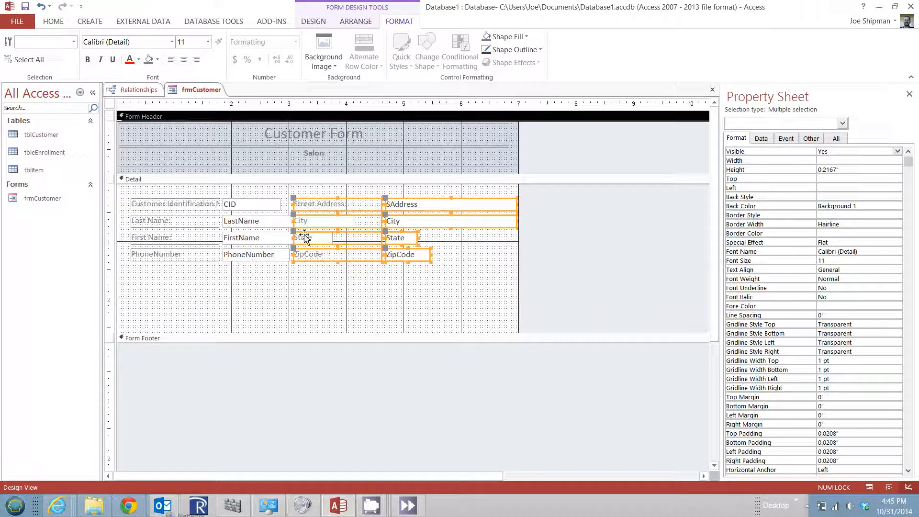
pyautogui.click(356, 283)
# Step: Set the width of the customer identification number label to 2.1 inches
pyautogui.click(238, 206)
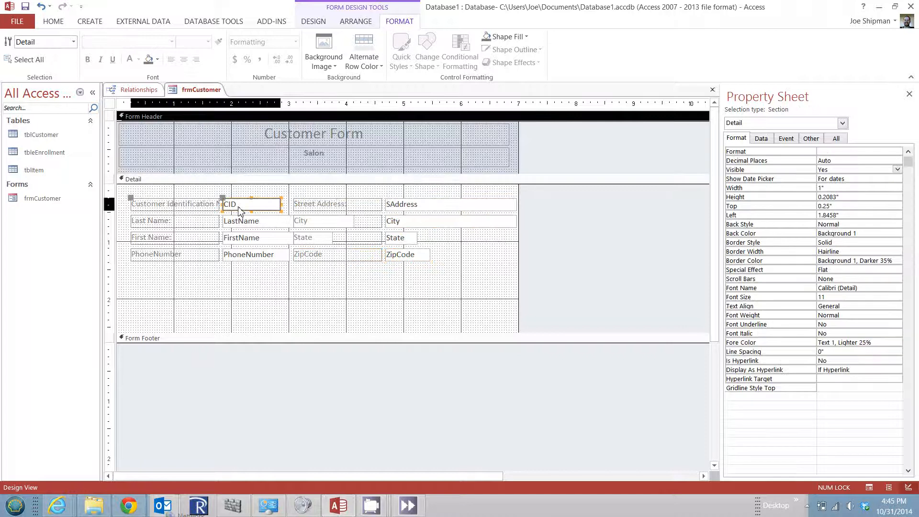
pyautogui.click(178, 207)
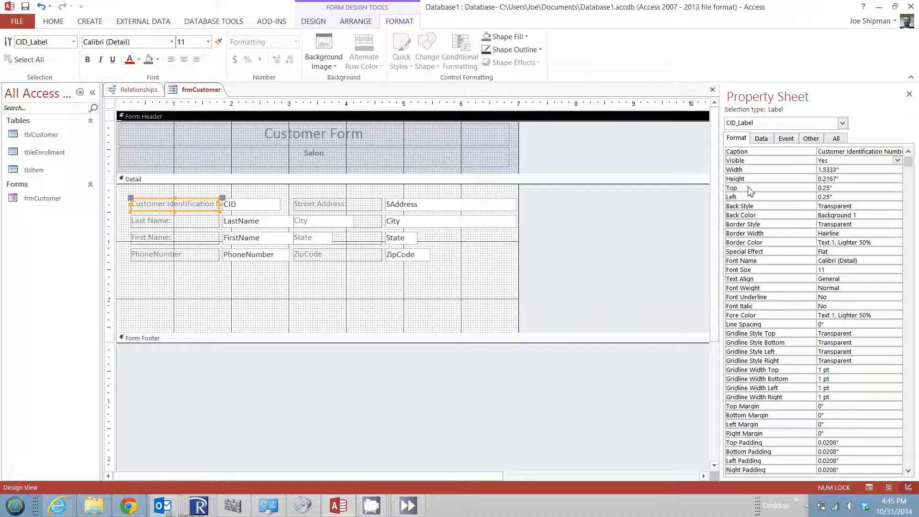
pyautogui.click(834, 173)
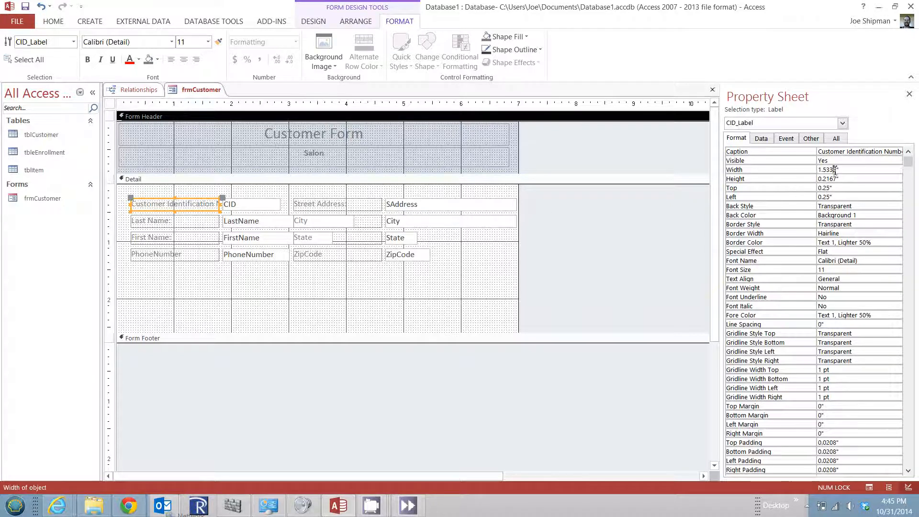
pyautogui.moveTo(837, 171); pyautogui.dragTo(805, 174)
pyautogui.write('2.1')
pyautogui.press('Return')
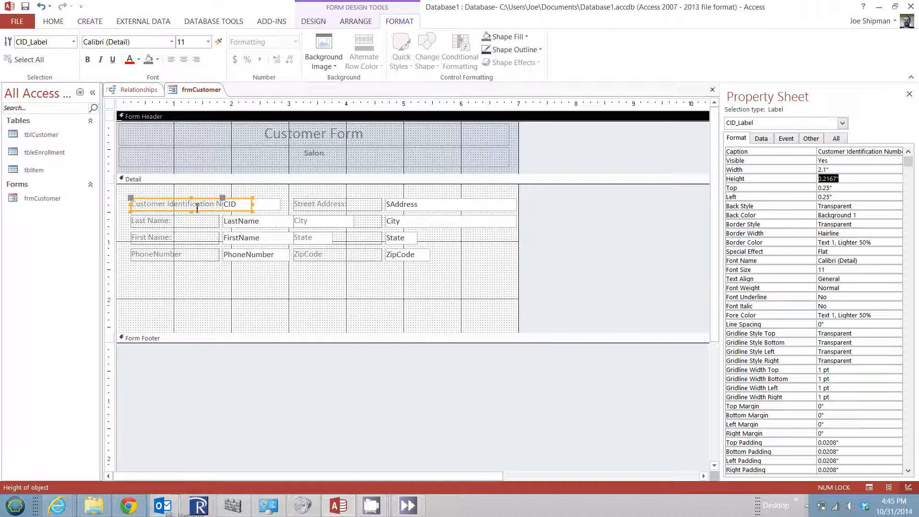
# Step: Set the left position of the CID text box to 2.2 inches
pyautogui.click(268, 206)
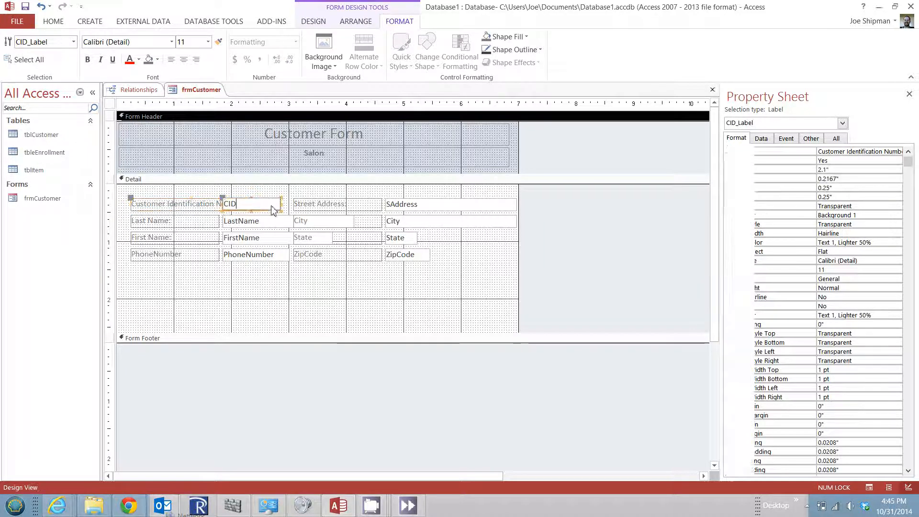
pyautogui.click(286, 206)
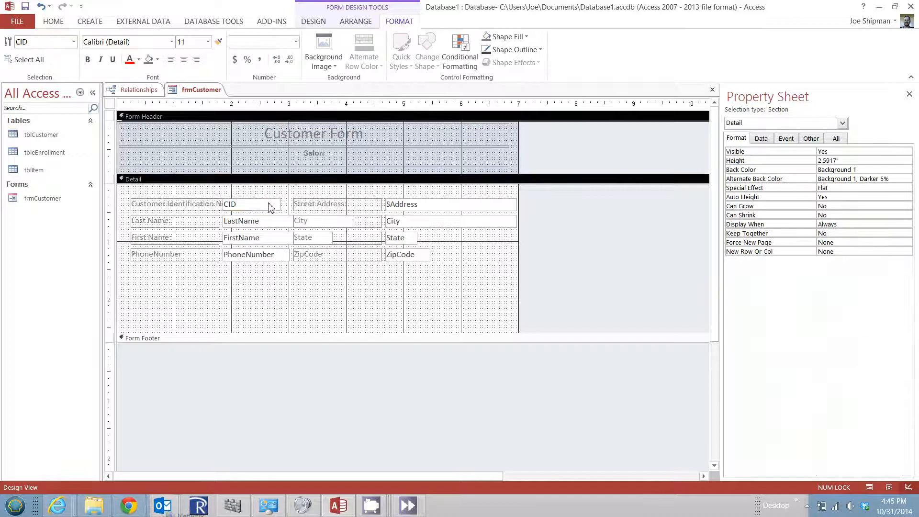
pyautogui.click(271, 206)
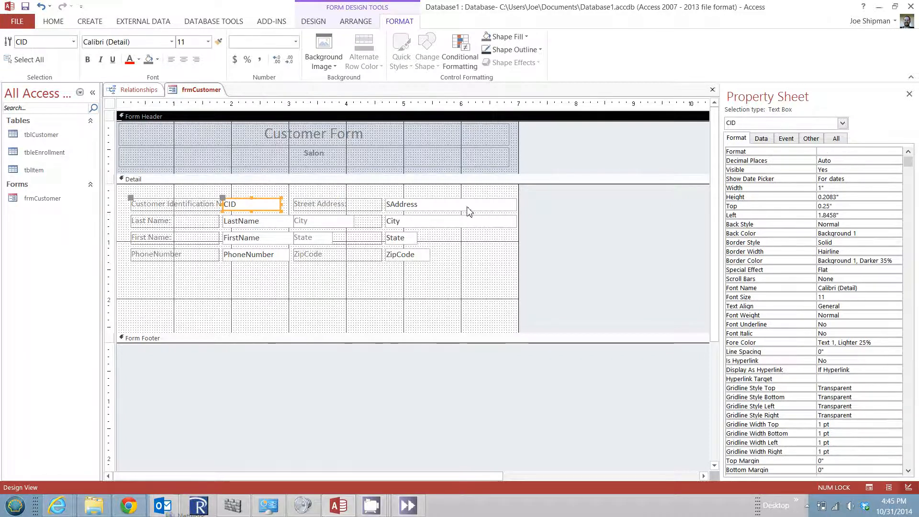
pyautogui.click(834, 216)
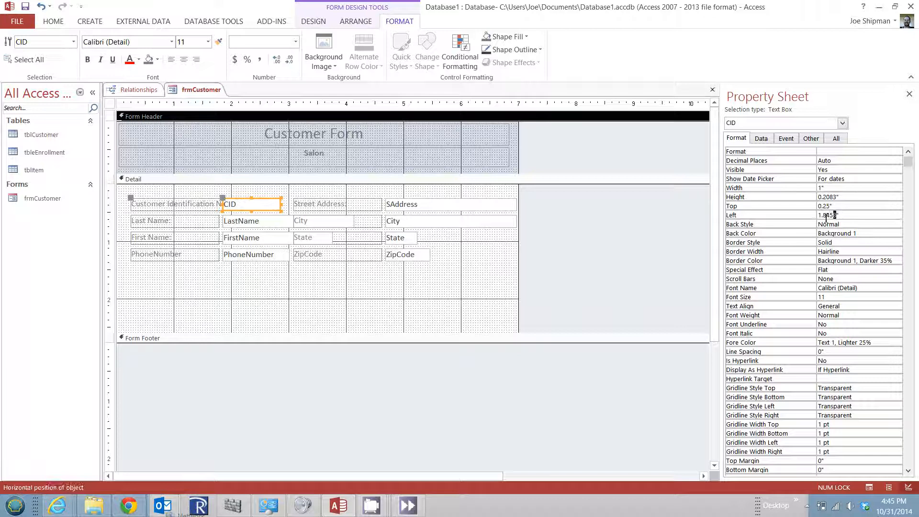
pyautogui.moveTo(837, 216); pyautogui.dragTo(818, 217)
pyautogui.write('2.2')
pyautogui.press('Return')
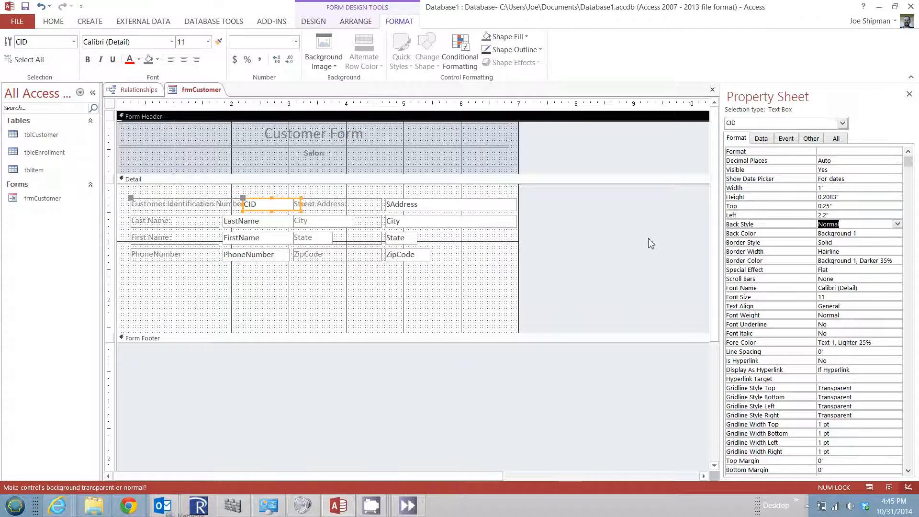
# Step: Set the left position of the CID text box to 2.3 inches
pyautogui.click(830, 216)
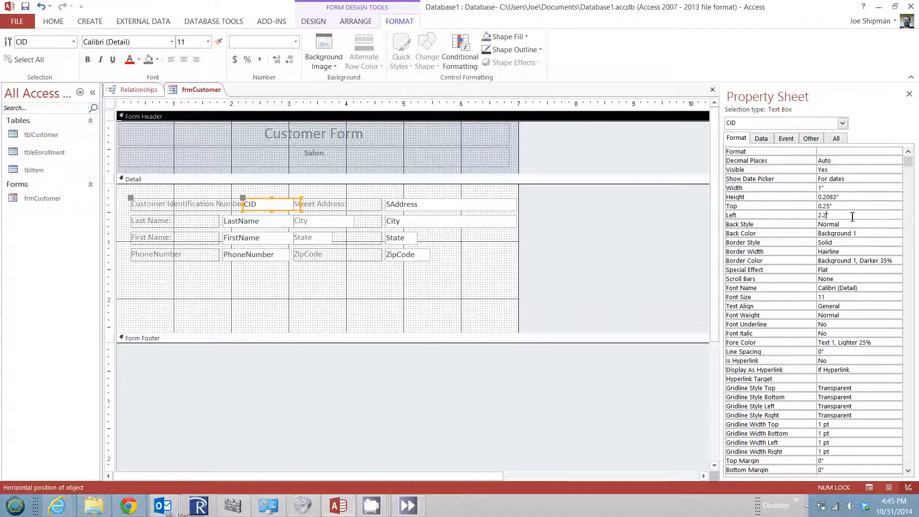
pyautogui.press('BackSpace')
pyautogui.write('3')
pyautogui.press('Return')
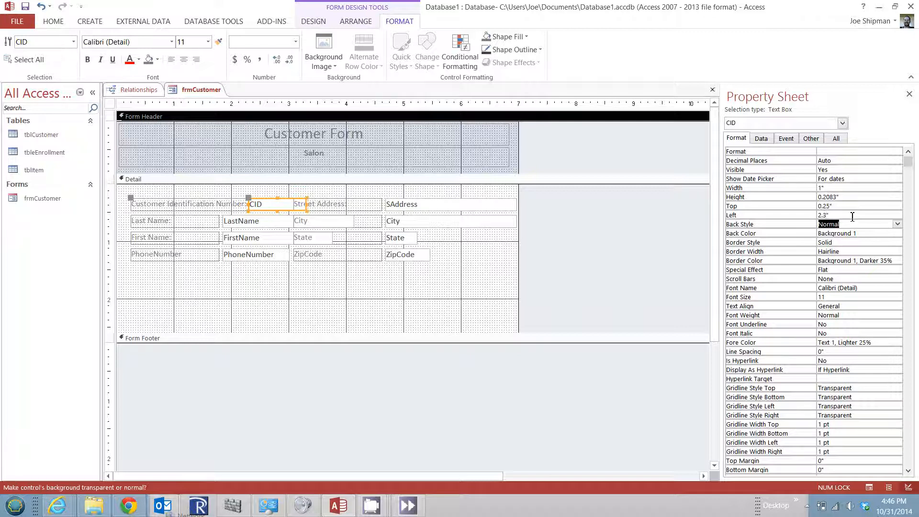
pyautogui.click(357, 286)
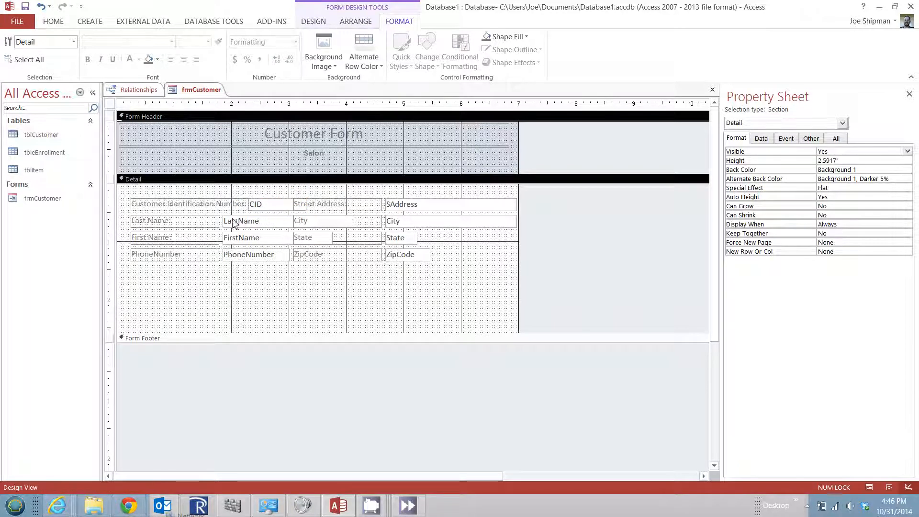
# Step: Set the width of the customer identification number label to 2 inches
pyautogui.click(187, 213)
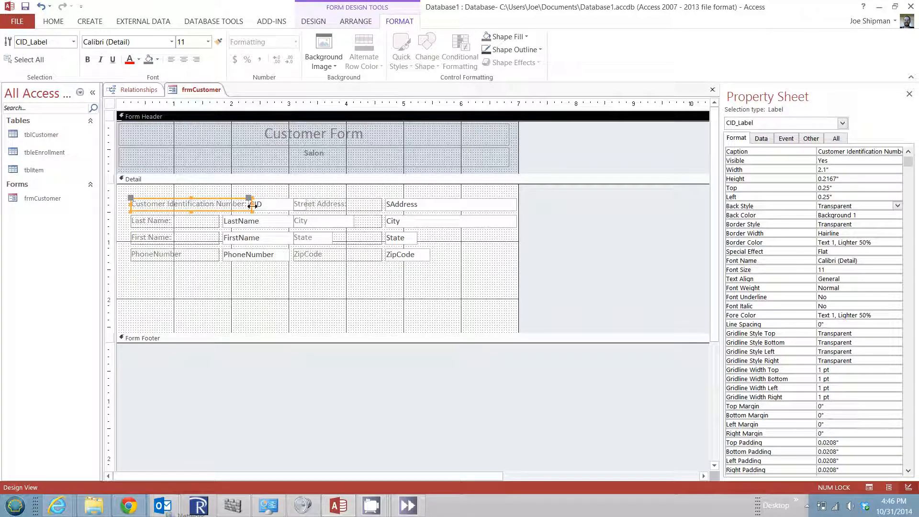
pyautogui.click(829, 169)
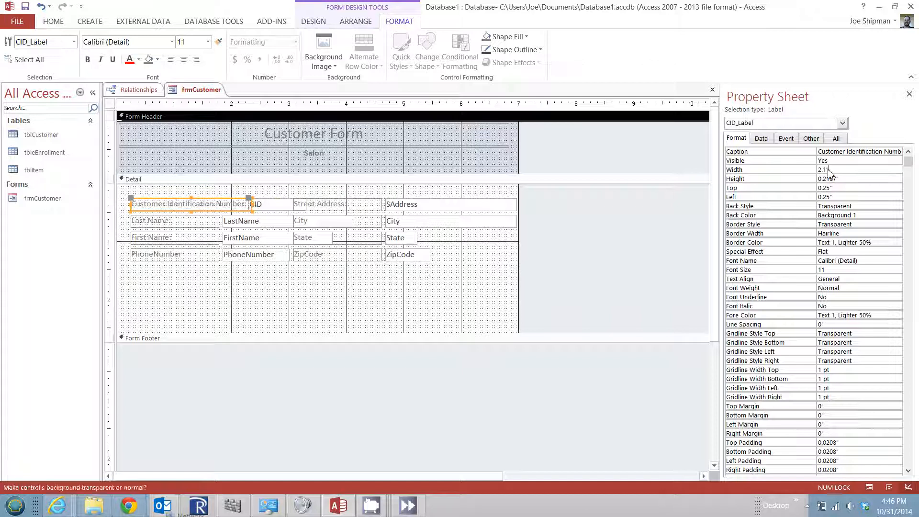
pyautogui.click(810, 171)
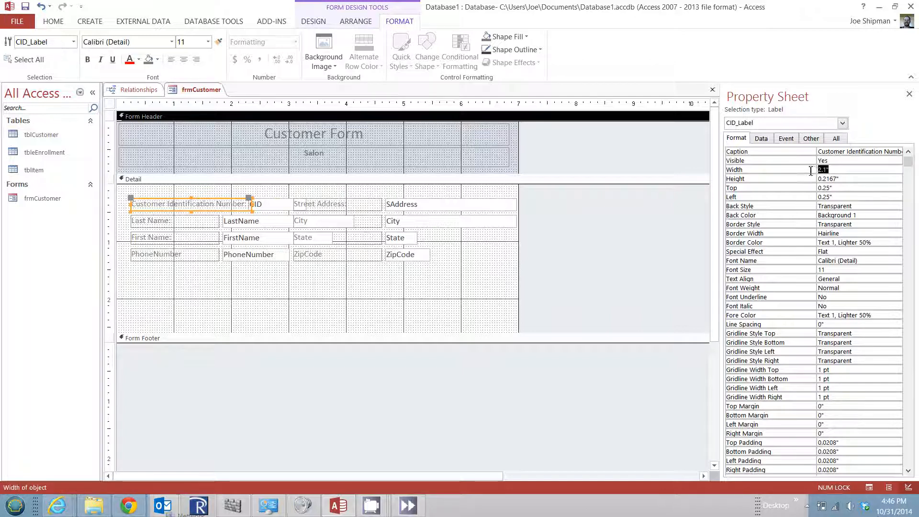
pyautogui.write('2')
pyautogui.press('Return')
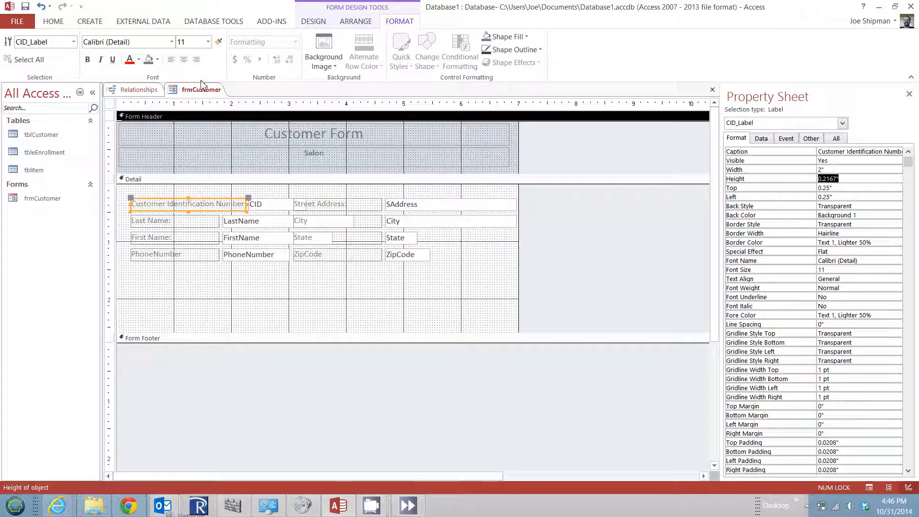
# Step: Set the left position of the LastName, FirstName and PhoneNumber text boxes to 2.3 inches
pyautogui.click(192, 228)
pyautogui.click(230, 225)
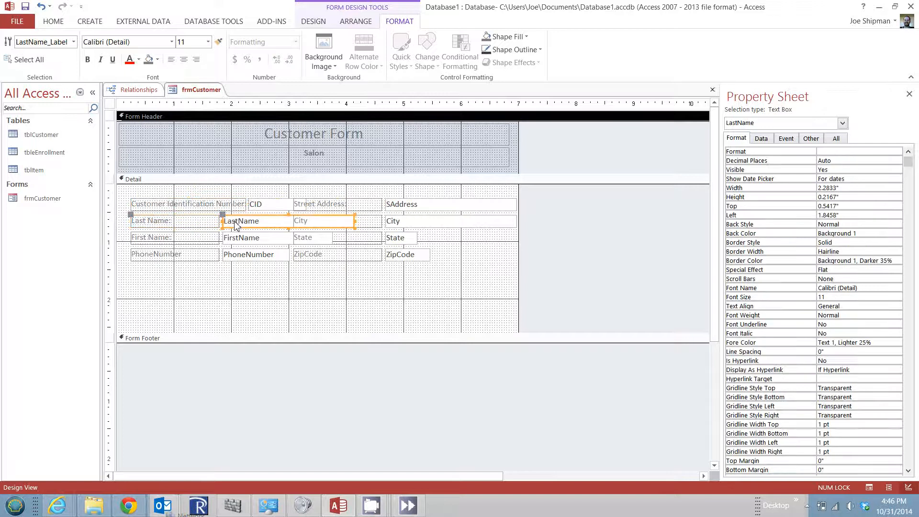
pyautogui.keyDown('shift'); pyautogui.click(241, 241); pyautogui.keyUp('shift')
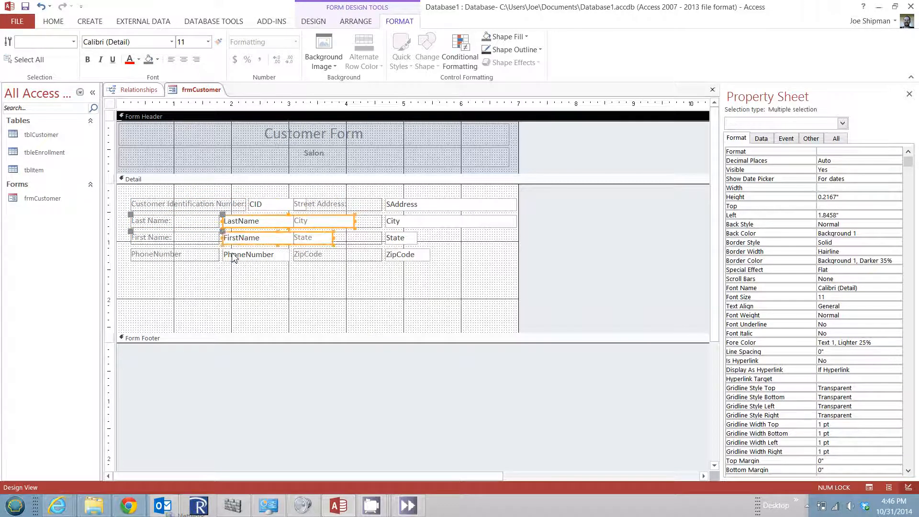
pyautogui.keyDown('shift'); pyautogui.click(235, 257); pyautogui.keyUp('shift')
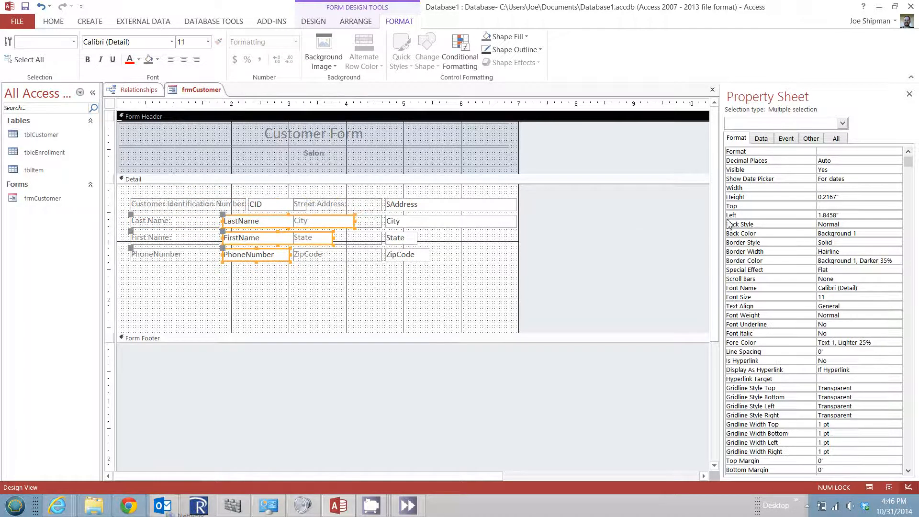
pyautogui.doubleClick(831, 214)
pyautogui.write('2.')
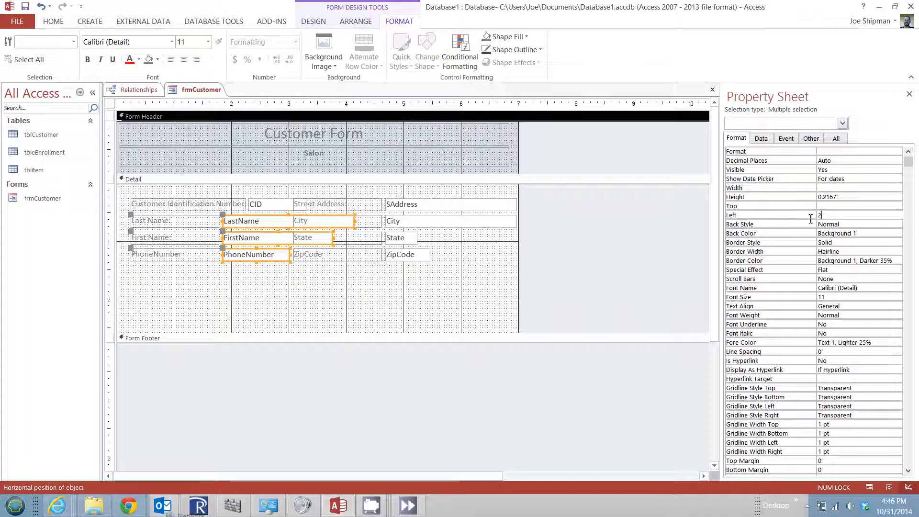
pyautogui.write('3')
pyautogui.press('Tab')
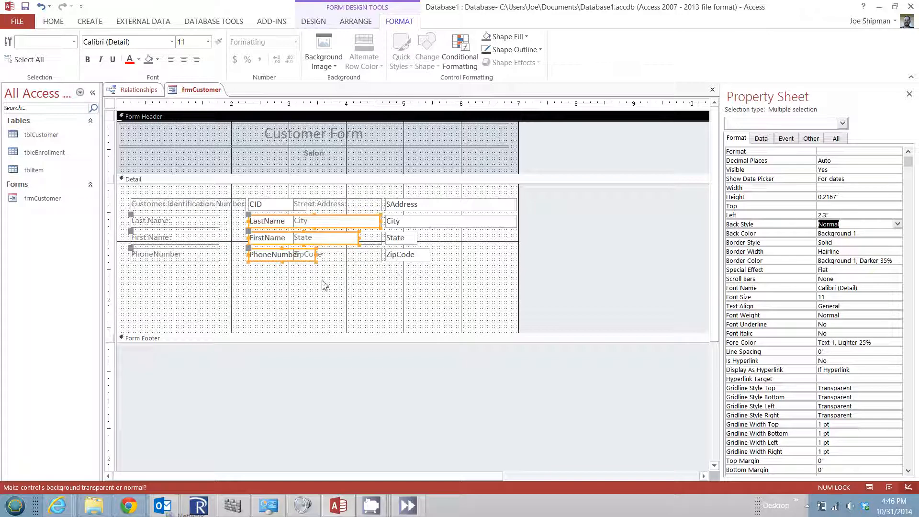
pyautogui.click(310, 290)
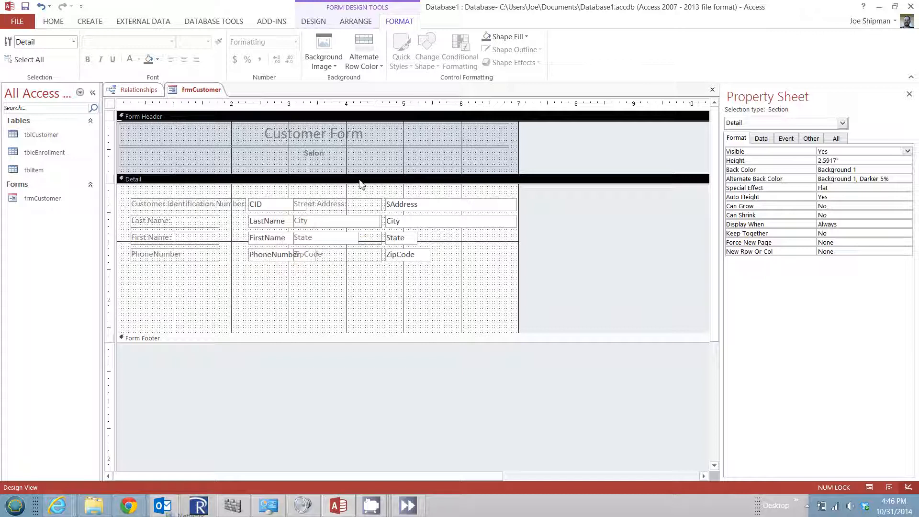
# Step: Set the width of the Last Name, First Name and PhoneNumber labels to 2 inches
pyautogui.click(195, 219)
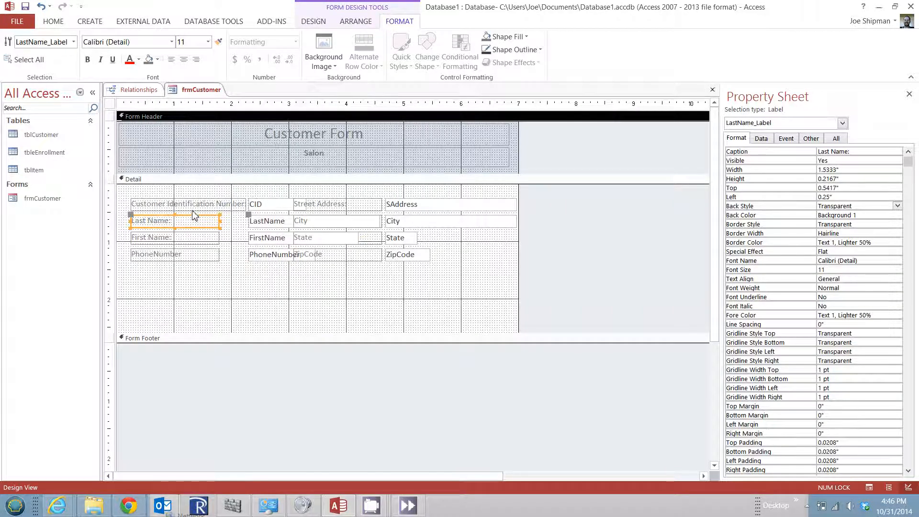
pyautogui.keyDown('shift'); pyautogui.click(199, 238); pyautogui.keyUp('shift')
pyautogui.keyDown('shift'); pyautogui.click(202, 256); pyautogui.keyUp('shift')
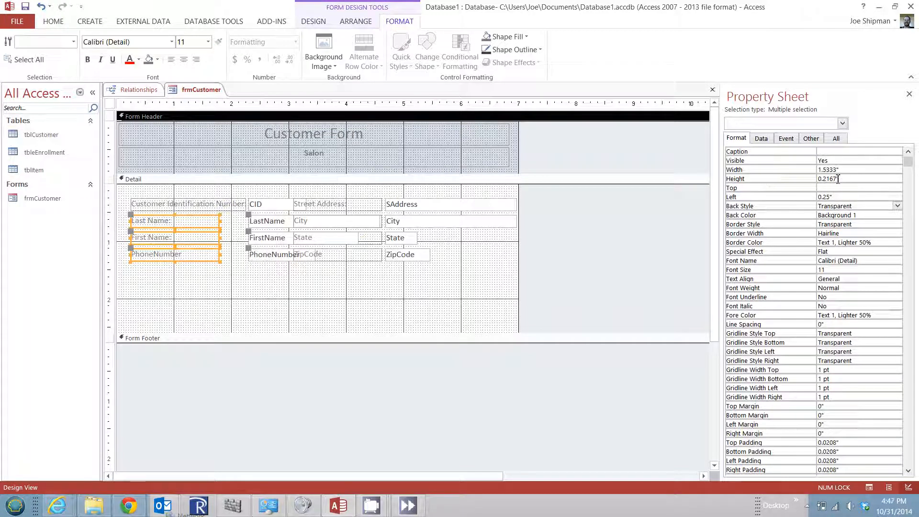
pyautogui.click(815, 170)
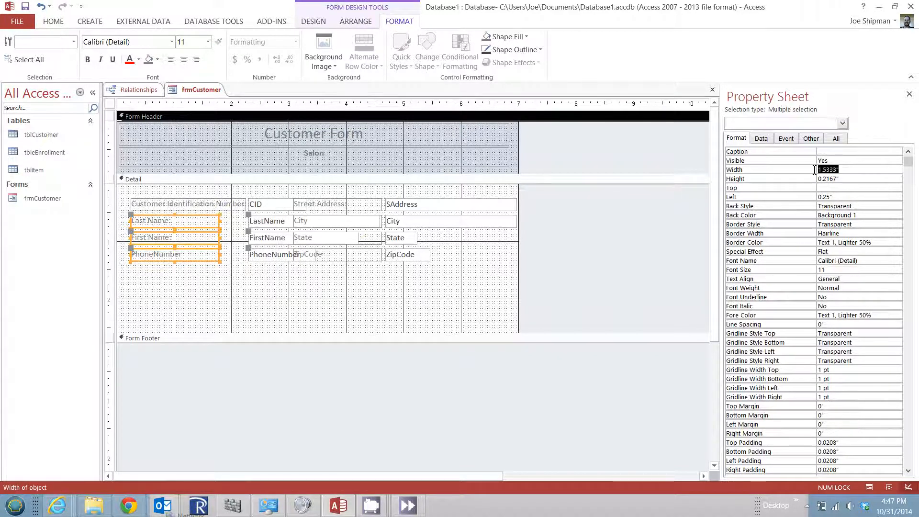
pyautogui.write('2')
pyautogui.press('Return')
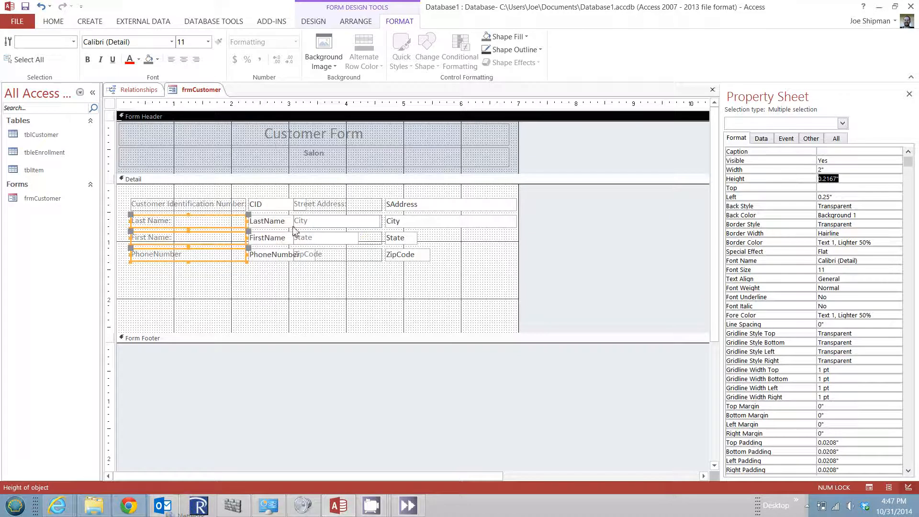
# Step: Right-align the text of all four labels in the first column, including the customer identification number label
pyautogui.keyDown('shift'); pyautogui.click(216, 210); pyautogui.keyUp('shift')
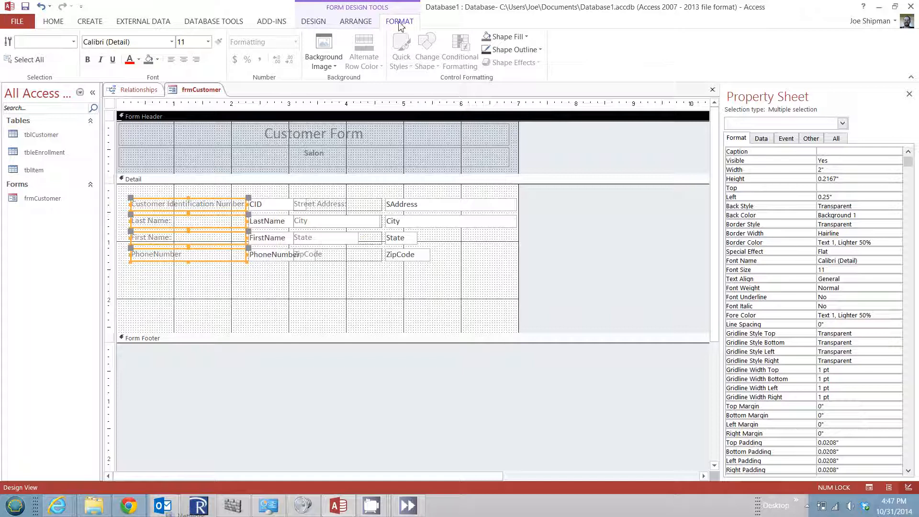
pyautogui.click(196, 59)
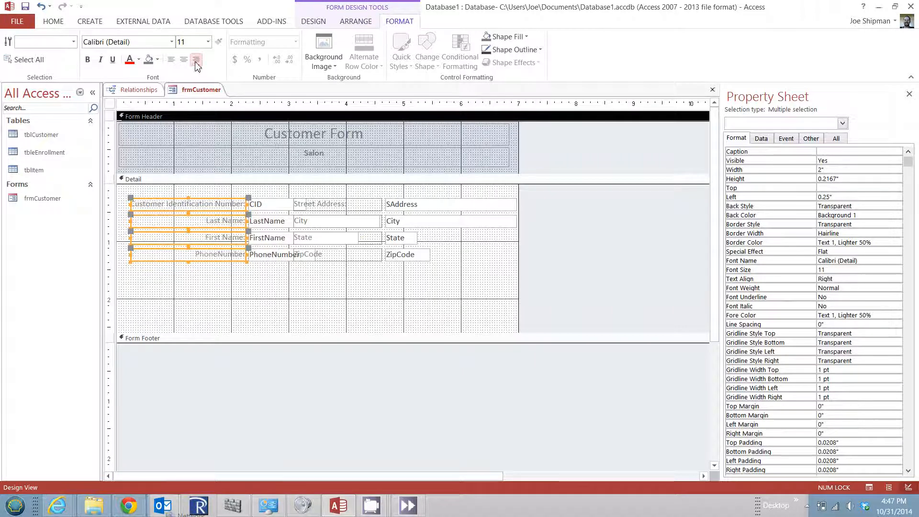
pyautogui.click(265, 278)
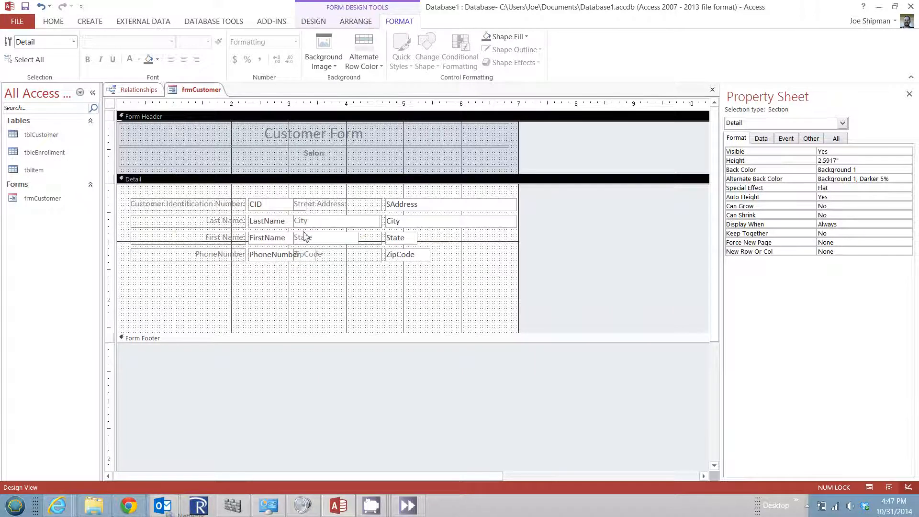
# Step: Set the width of the CID, LastName, FirstName and PhoneNumber text boxes to 1.5 inches
pyautogui.click(359, 210)
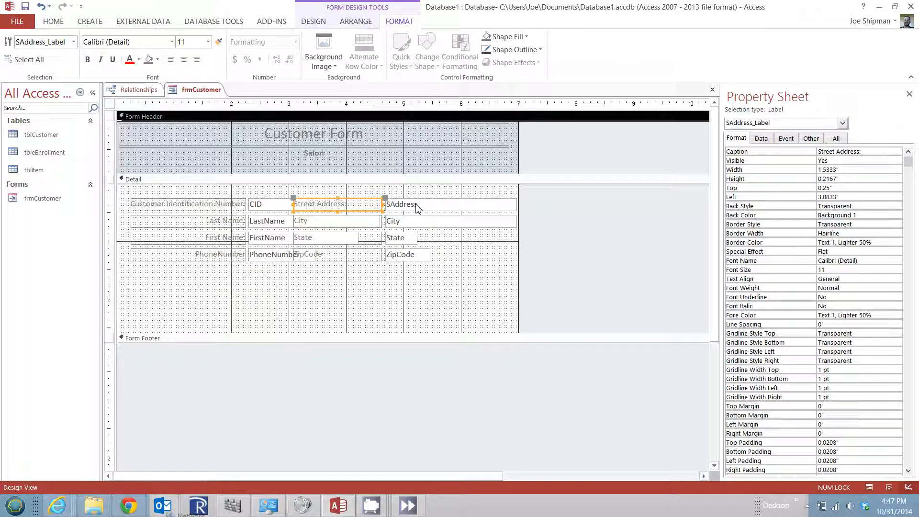
pyautogui.click(275, 205)
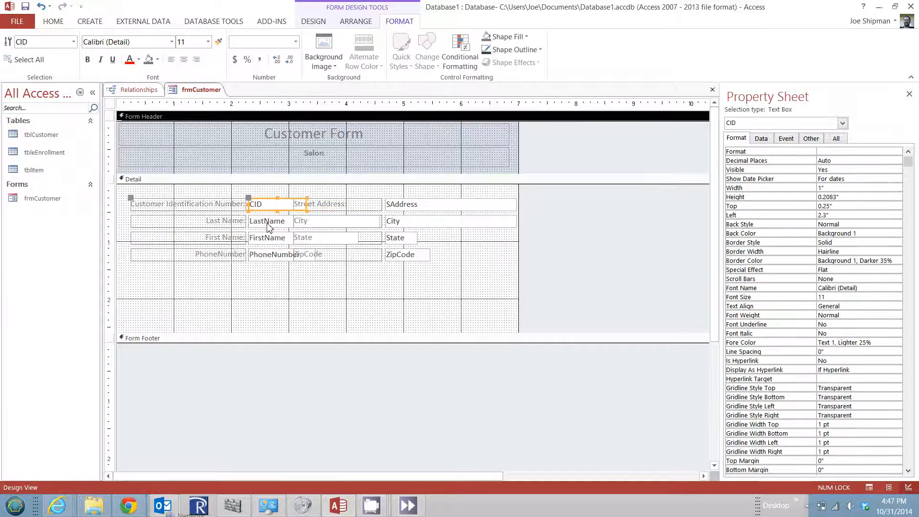
pyautogui.keyDown('shift'); pyautogui.click(268, 221); pyautogui.keyUp('shift')
pyautogui.keyDown('shift'); pyautogui.click(267, 238); pyautogui.keyUp('shift')
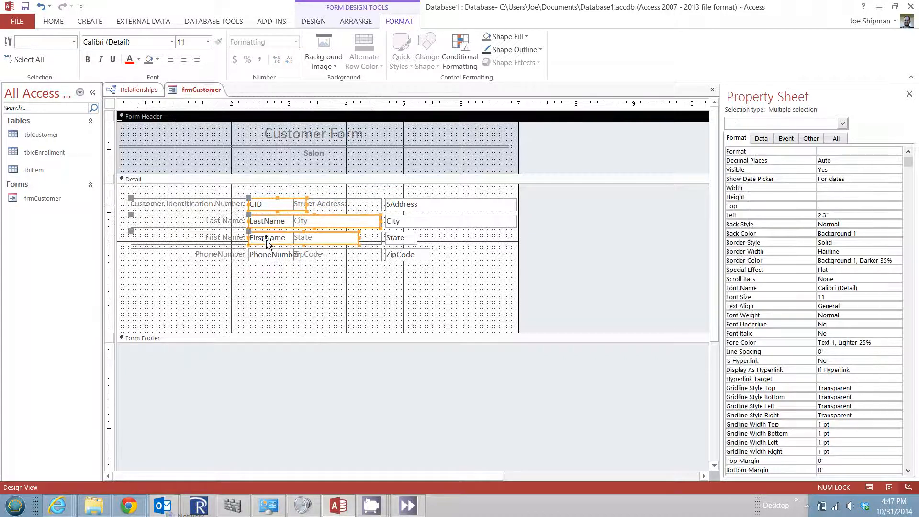
pyautogui.keyDown('shift'); pyautogui.click(268, 255); pyautogui.keyUp('shift')
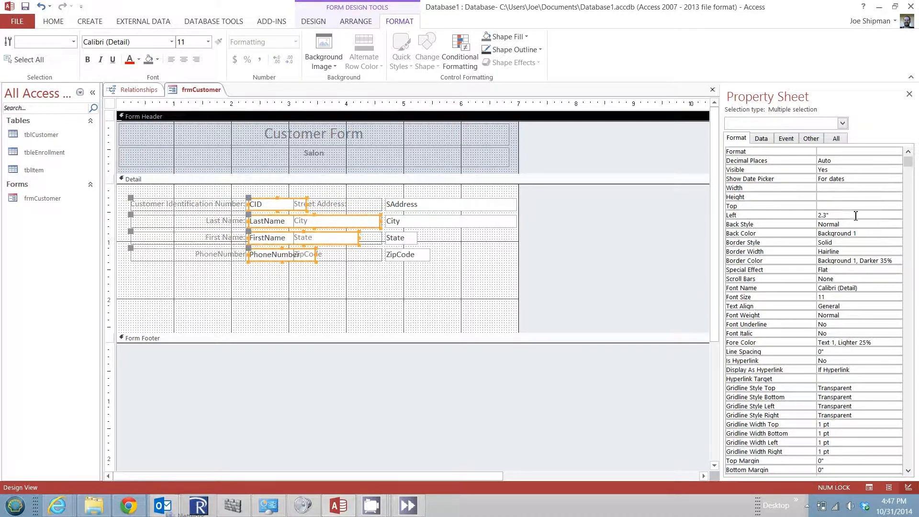
pyautogui.click(821, 189)
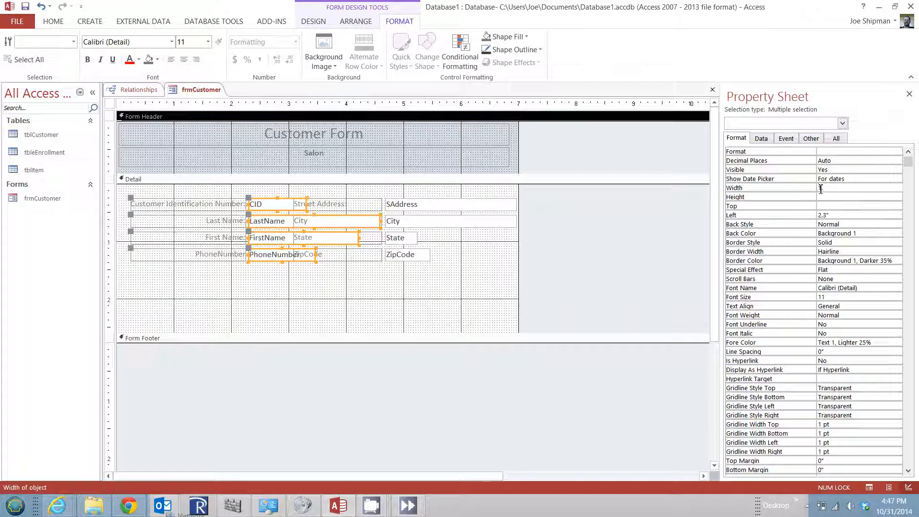
pyautogui.write('1.5')
pyautogui.press('Return')
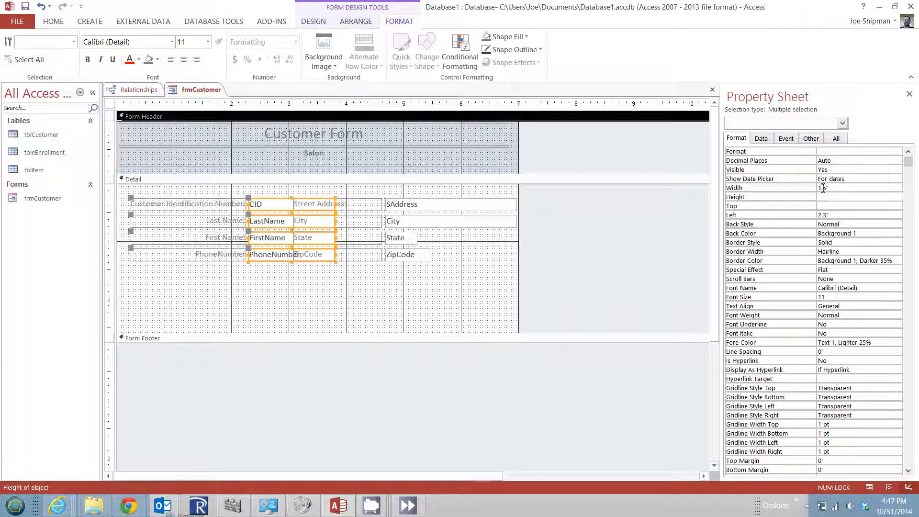
# Step: Reduce the width of the four first-column text boxes to 1.25 inches
pyautogui.click(864, 189)
pyautogui.write('2')
pyautogui.press('Return')
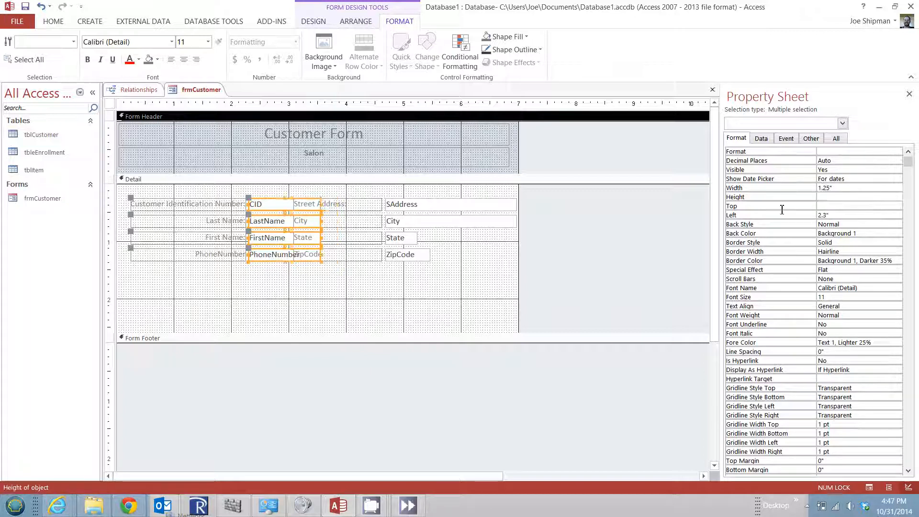
# Step: Set the width of the SAddress, City, State and ZipCode text boxes to 1.25 inches
pyautogui.click(406, 209)
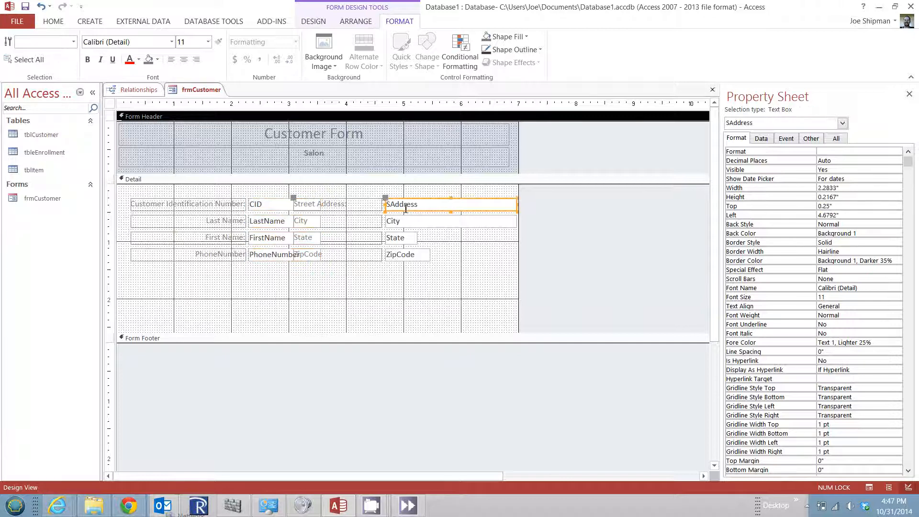
pyautogui.keyDown('shift'); pyautogui.click(392, 240); pyautogui.keyUp('shift')
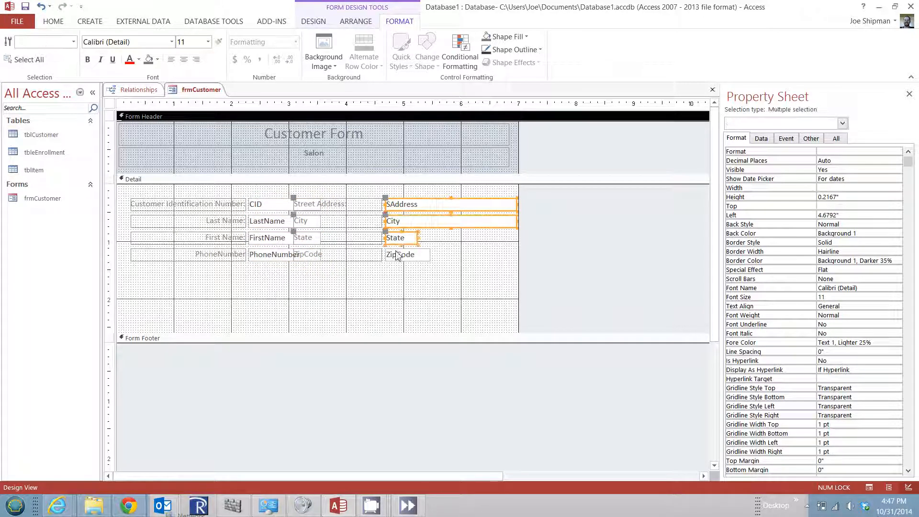
pyautogui.keyDown('shift'); pyautogui.click(402, 254); pyautogui.keyUp('shift')
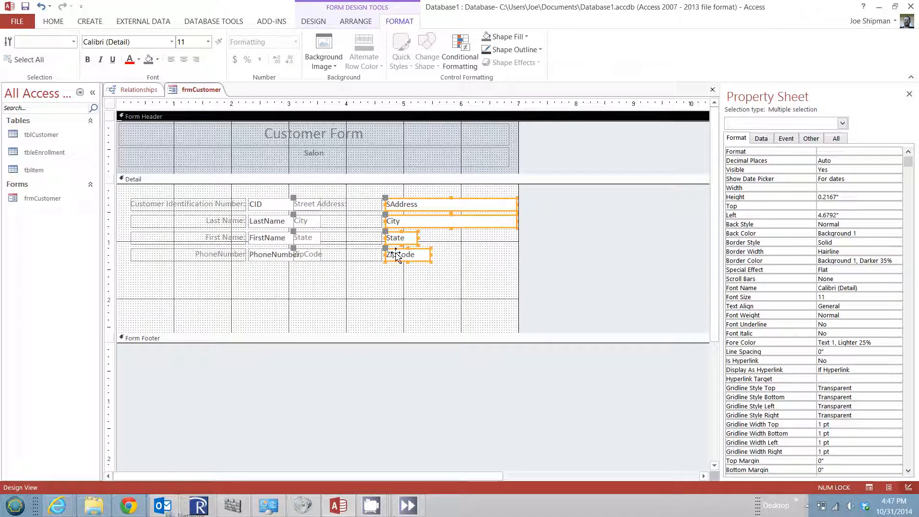
pyautogui.click(841, 189)
pyautogui.write('1')
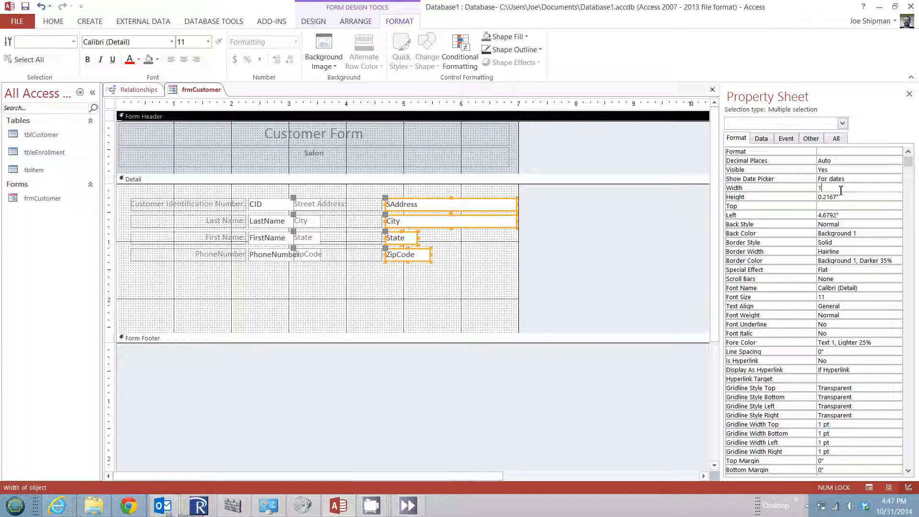
pyautogui.write('.25')
pyautogui.press('Return')
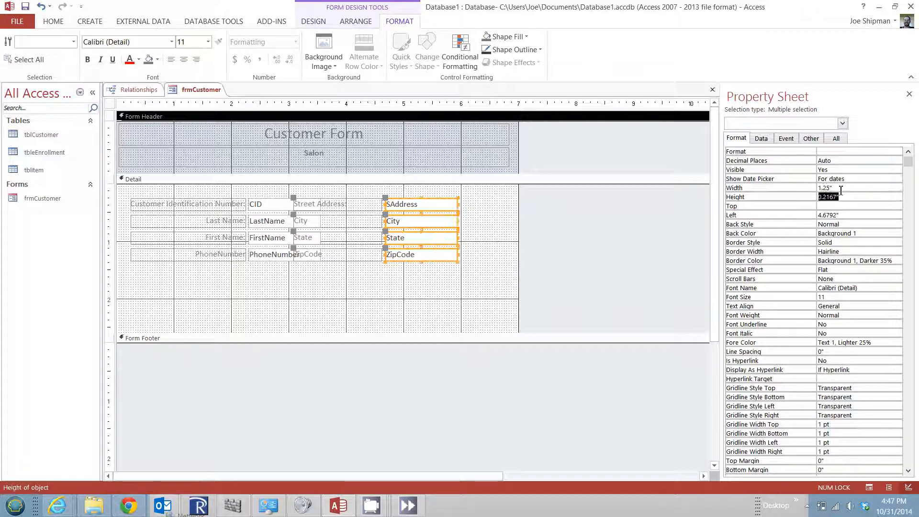
# Step: Set the width of the Street Address, City, State and ZipCode labels to 1.25 inches and right-align their text
pyautogui.click(371, 255)
pyautogui.keyDown('shift'); pyautogui.click(367, 237); pyautogui.keyUp('shift')
pyautogui.keyDown('shift'); pyautogui.click(367, 220); pyautogui.keyUp('shift')
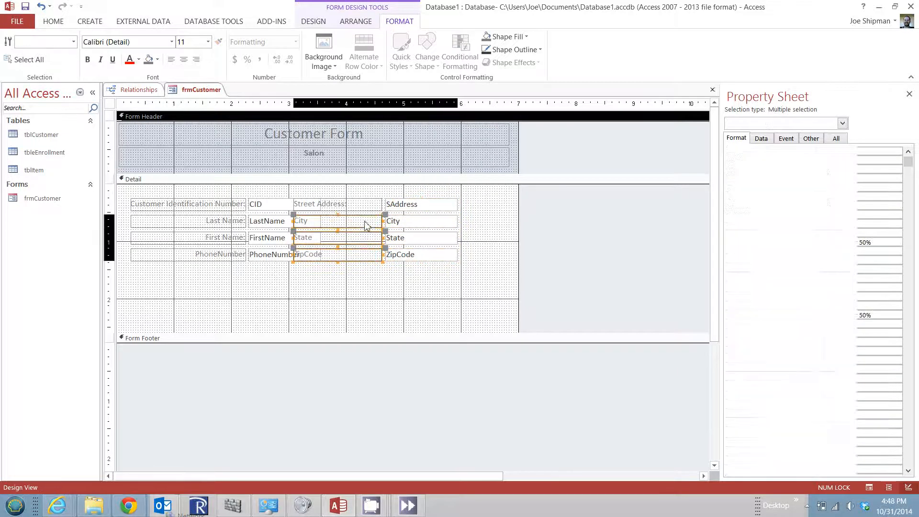
pyautogui.keyDown('shift'); pyautogui.click(367, 204); pyautogui.keyUp('shift')
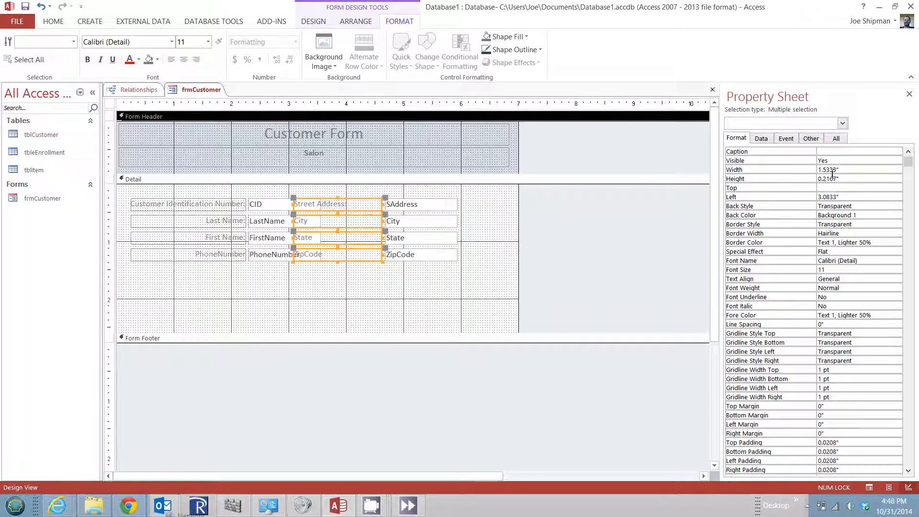
pyautogui.moveTo(824, 169); pyautogui.dragTo(862, 169)
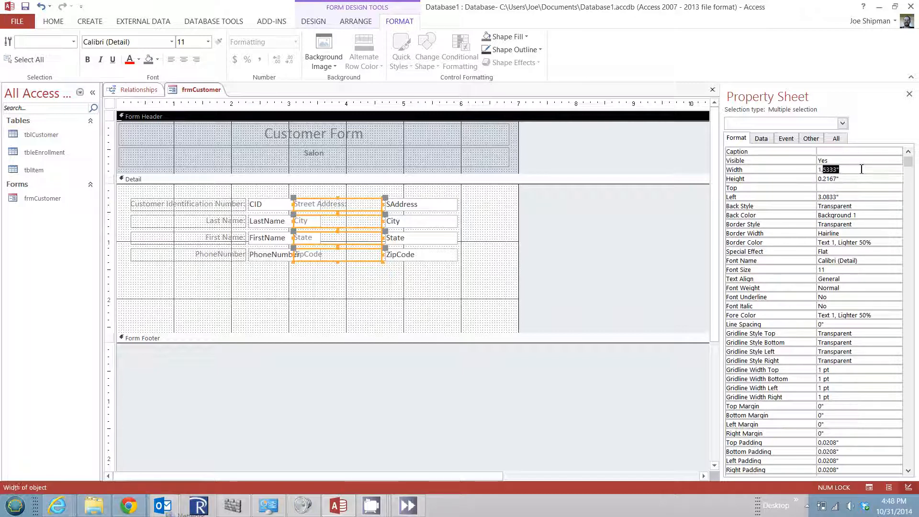
pyautogui.write('25')
pyautogui.press('Tab')
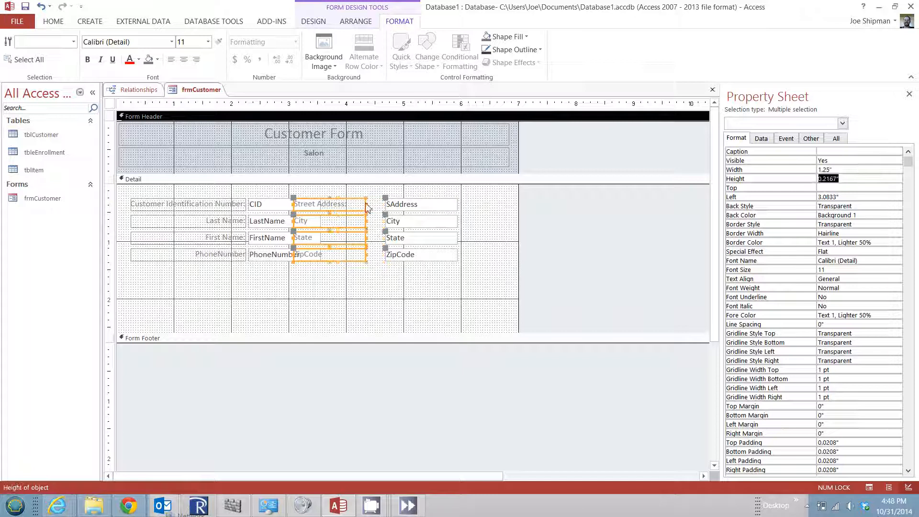
pyautogui.click(196, 59)
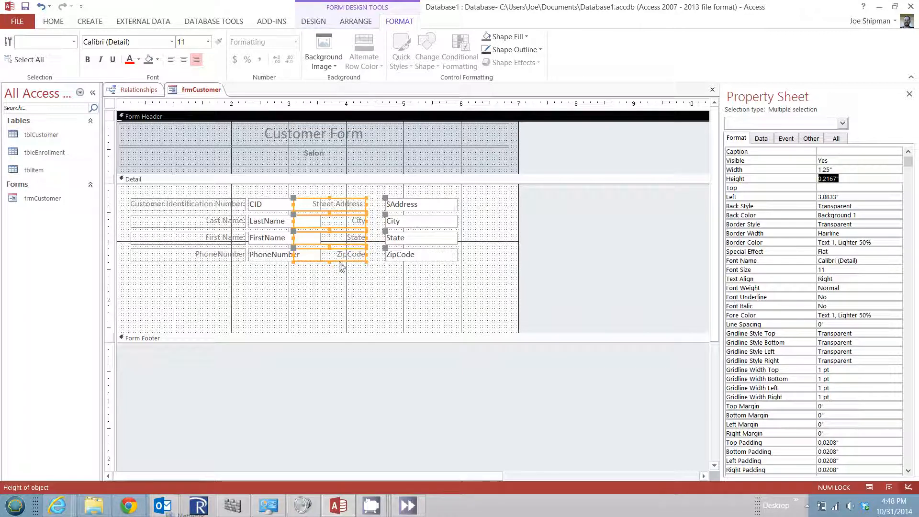
# Step: Set the left position of the SAddress, City, State and ZipCode text boxes to 4.2 inches
pyautogui.click(402, 255)
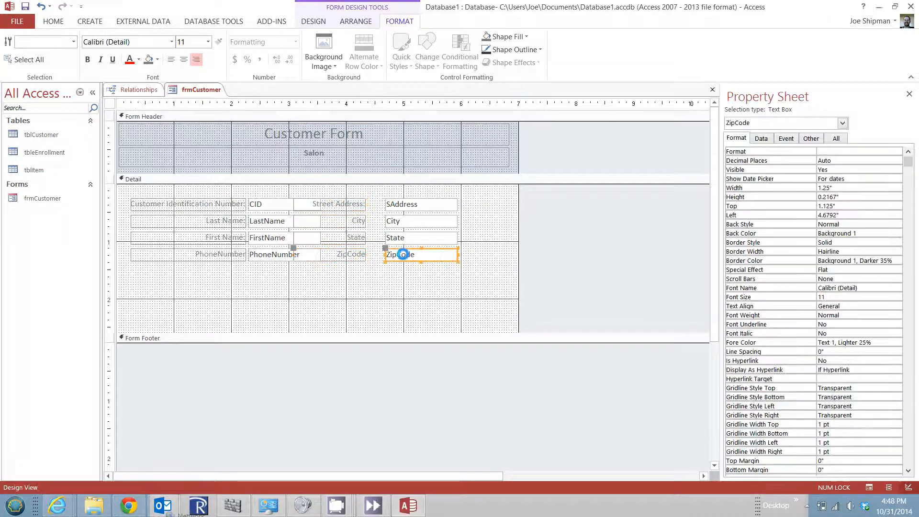
pyautogui.keyDown('shift'); pyautogui.click(401, 238); pyautogui.keyUp('shift')
pyautogui.keyDown('shift'); pyautogui.click(405, 222); pyautogui.keyUp('shift')
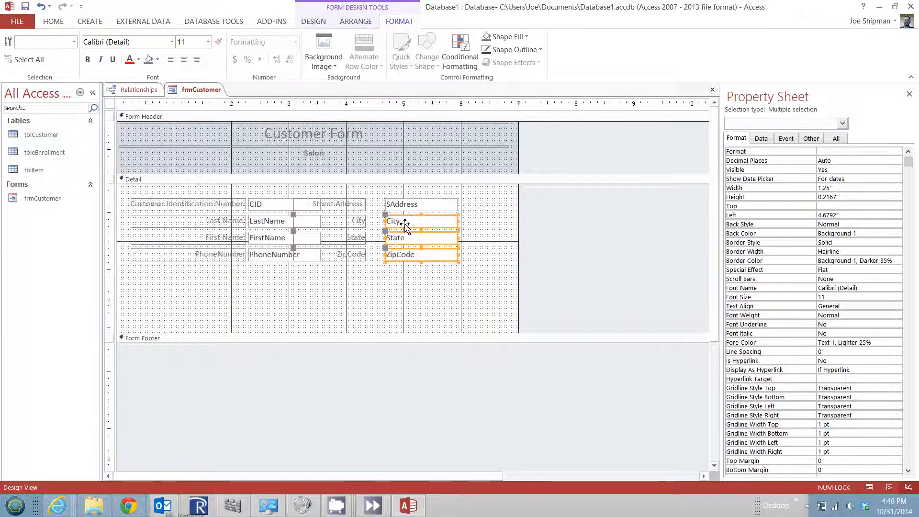
pyautogui.keyDown('shift'); pyautogui.click(405, 206); pyautogui.keyUp('shift')
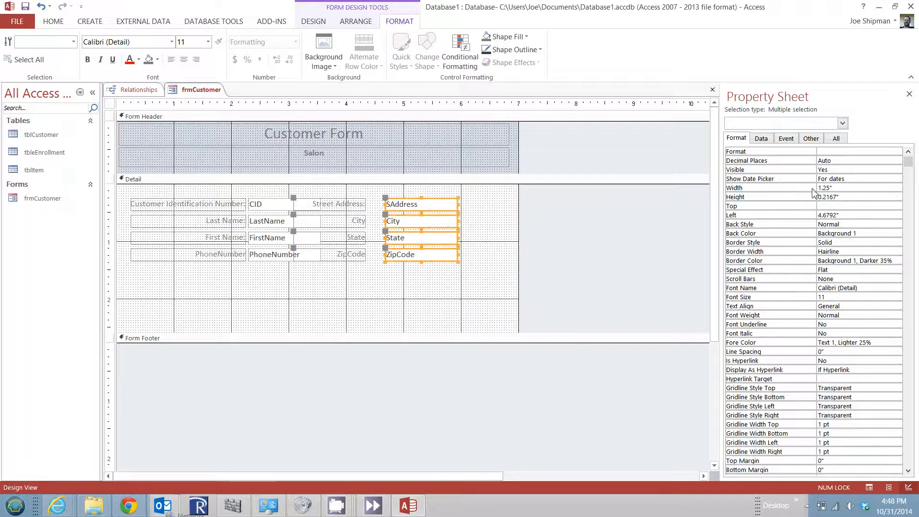
pyautogui.click(827, 215)
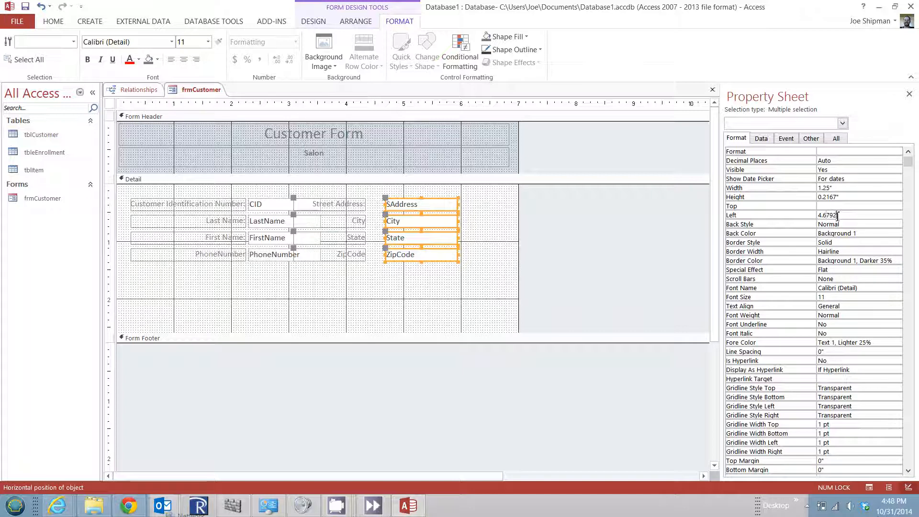
pyautogui.moveTo(837, 216); pyautogui.dragTo(827, 215)
pyautogui.write('2')
pyautogui.press('Return')
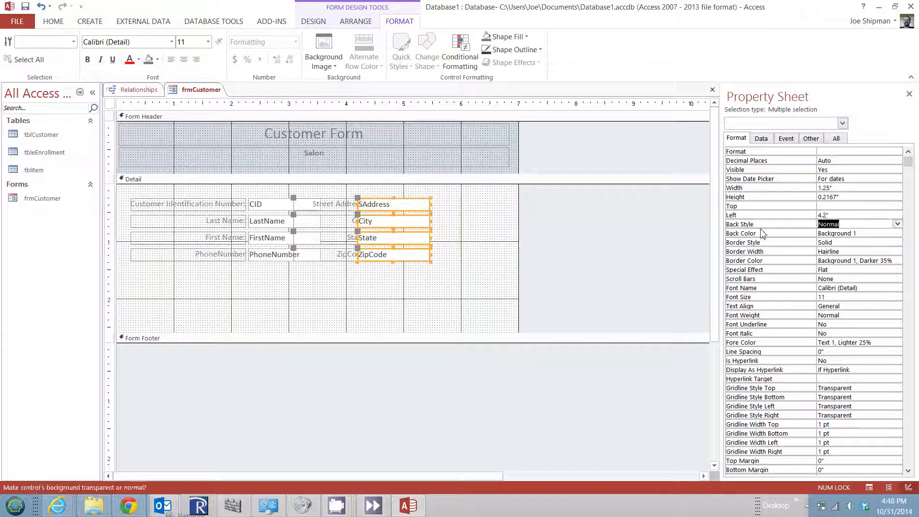
# Step: Set the left position of the SAddress, City, State and ZipCode text boxes to 4.4 inches
pyautogui.click(825, 215)
pyautogui.write('3')
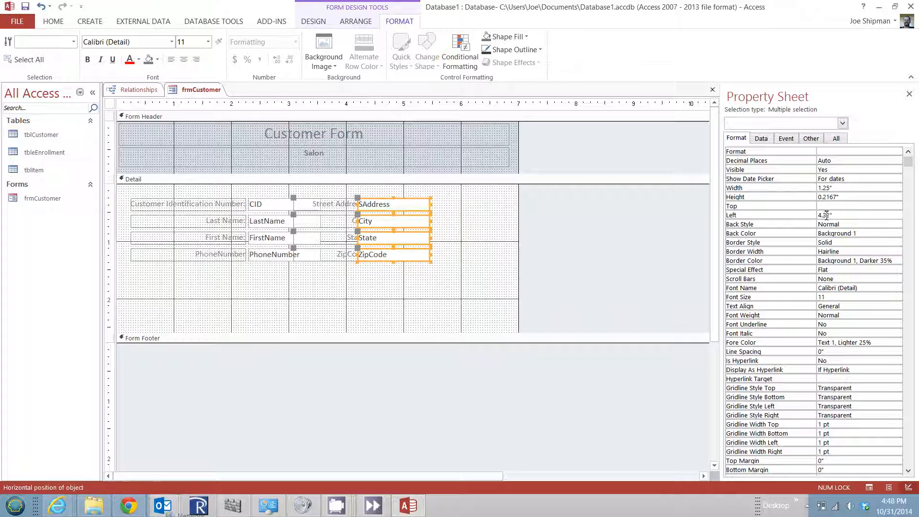
pyautogui.press('Return')
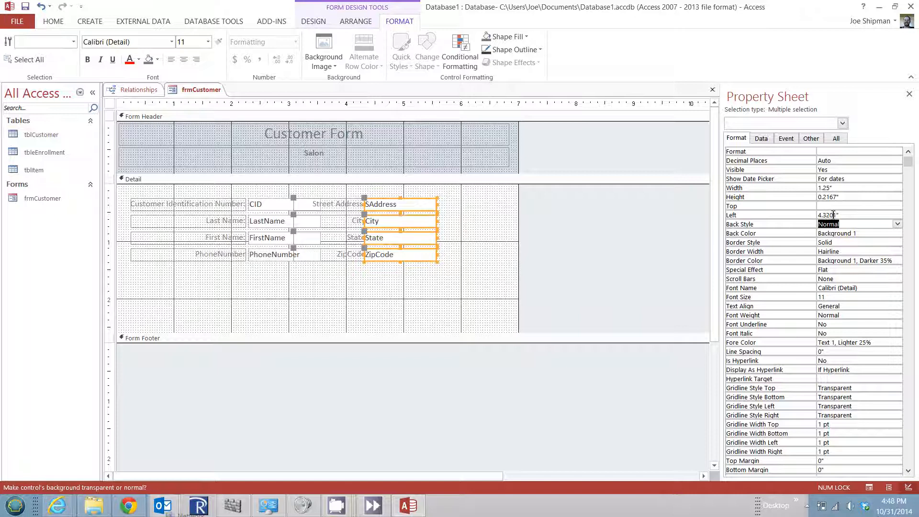
pyautogui.moveTo(836, 215); pyautogui.dragTo(825, 215)
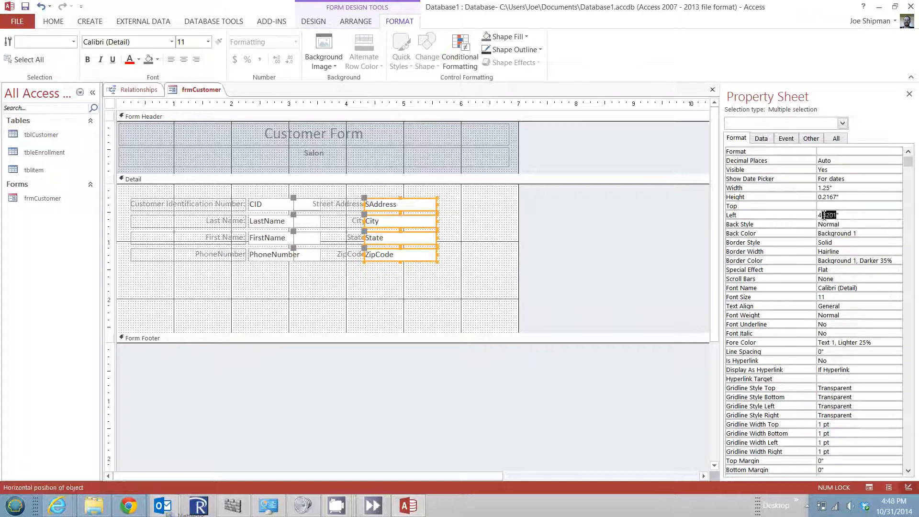
pyautogui.write('44')
pyautogui.press('Return')
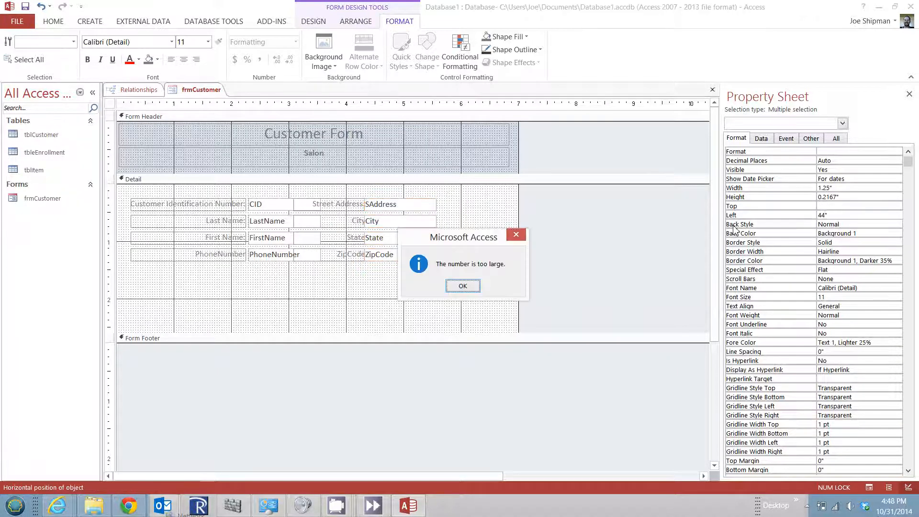
pyautogui.click(463, 286)
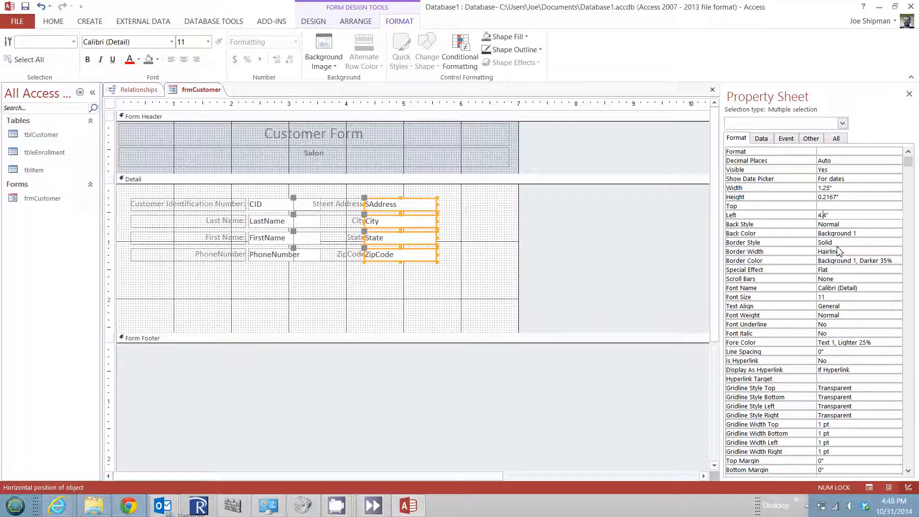
pyautogui.write('.')
pyautogui.press('Return')
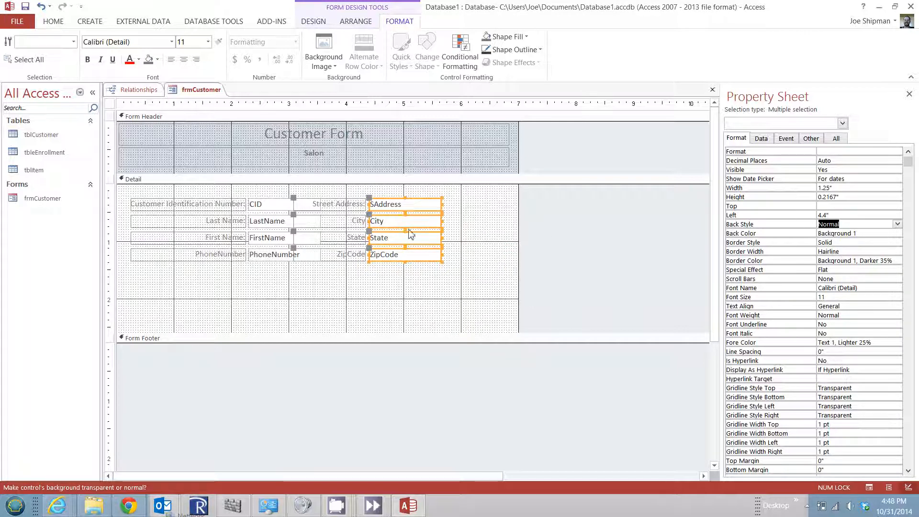
# Step: Add the second-column labels to the text box selection and move the whole column right, well clear of the first column's text boxes
pyautogui.keyDown('shift'); pyautogui.click(350, 251); pyautogui.keyUp('shift')
pyautogui.keyDown('shift'); pyautogui.click(346, 237); pyautogui.keyUp('shift')
pyautogui.keyDown('shift'); pyautogui.click(341, 222); pyautogui.keyUp('shift')
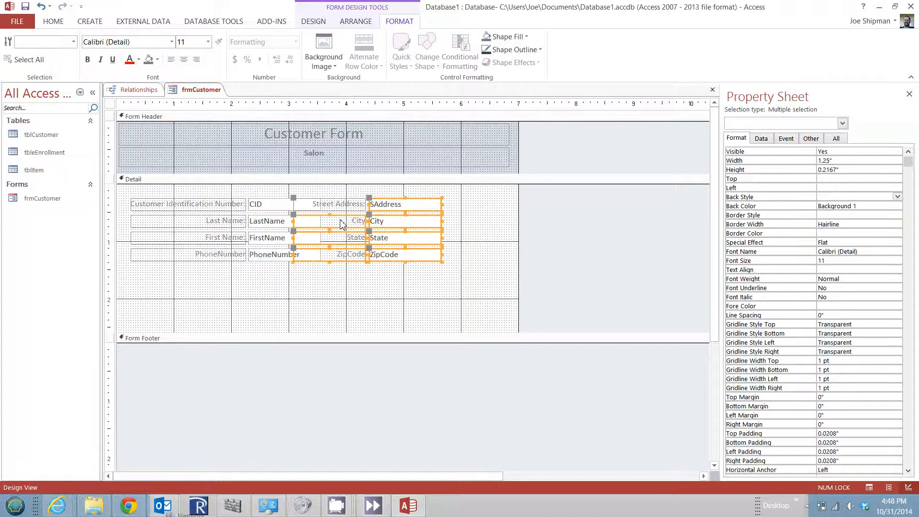
pyautogui.press('Right')
pyautogui.press('Right')
pyautogui.press('Right')
pyautogui.press('Right')
pyautogui.press('Right')
pyautogui.press('Right')
pyautogui.press('Right')
pyautogui.press('Right')
pyautogui.press('Right')
pyautogui.press('Right')
pyautogui.press('Right')
pyautogui.press('Right')
pyautogui.press('Right')
pyautogui.press('Right')
pyautogui.press('Right')
pyautogui.press('Right')
pyautogui.press('Right')
pyautogui.press('Right')
pyautogui.press('Right')
pyautogui.press('Right')
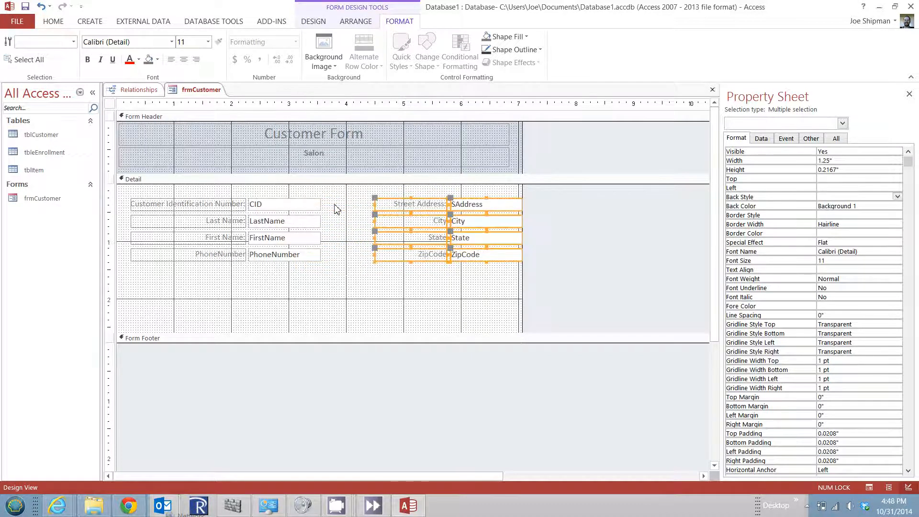
# Step: Nudge the second-column labels and text boxes back left until the text boxes start at about 5.44 inches, then deselect them
pyautogui.press('Left')
pyautogui.press('Left')
pyautogui.press('Left')
pyautogui.press('Left')
pyautogui.press('Left')
pyautogui.press('Left')
pyautogui.press('Left')
pyautogui.press('Left')
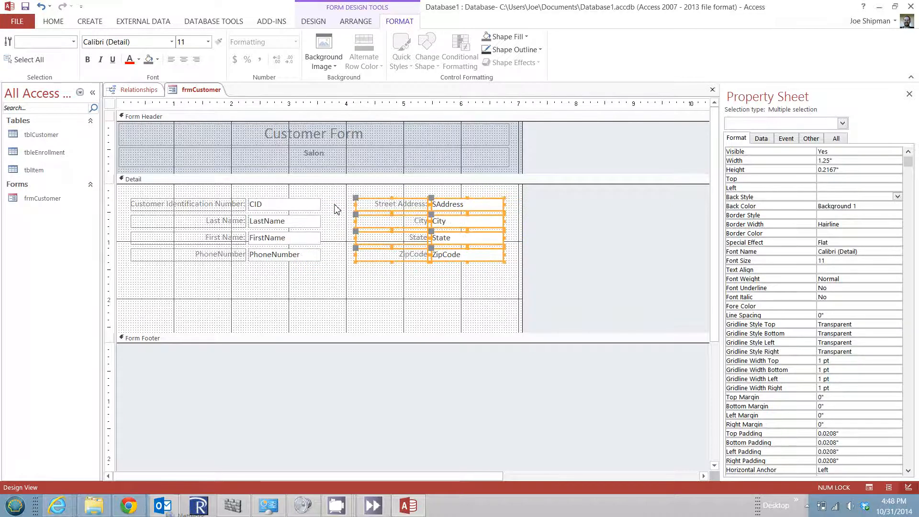
pyautogui.press('Left')
pyautogui.click(349, 275)
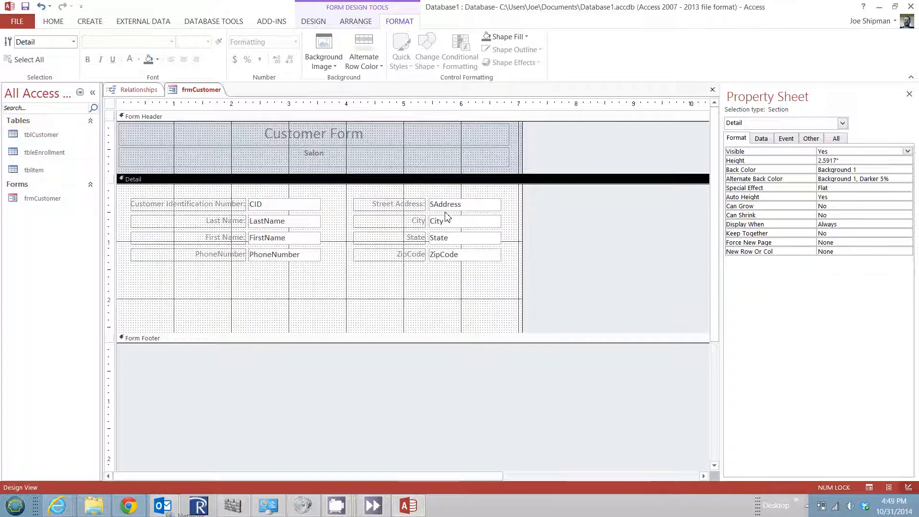
pyautogui.click(449, 207)
pyautogui.click(448, 225)
pyautogui.click(444, 241)
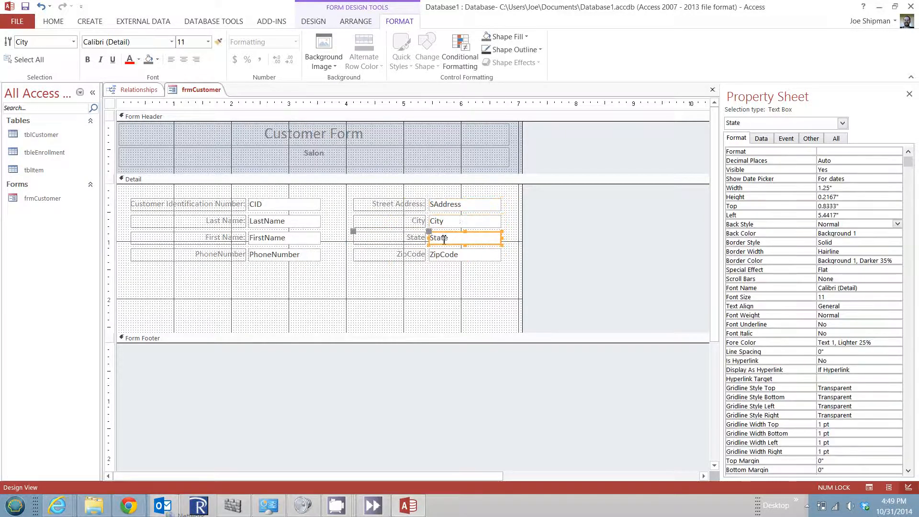
pyautogui.click(447, 256)
pyautogui.click(414, 282)
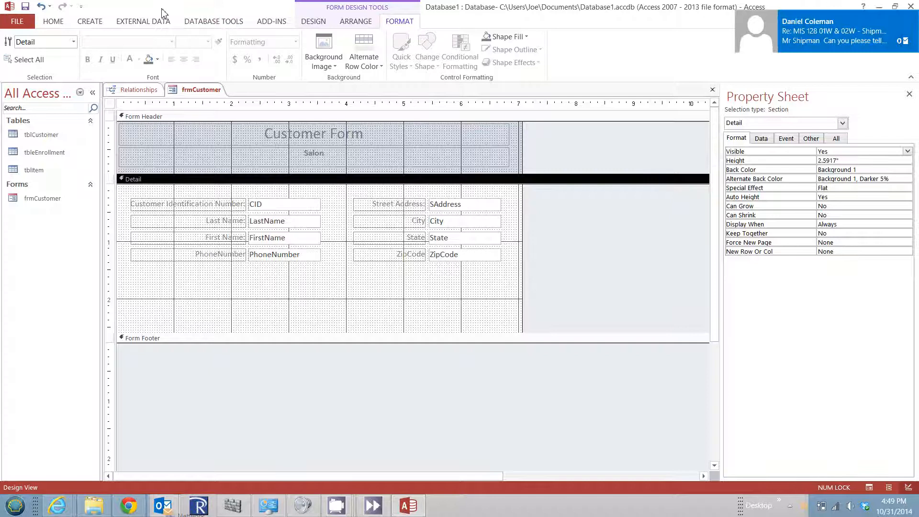
pyautogui.click(56, 22)
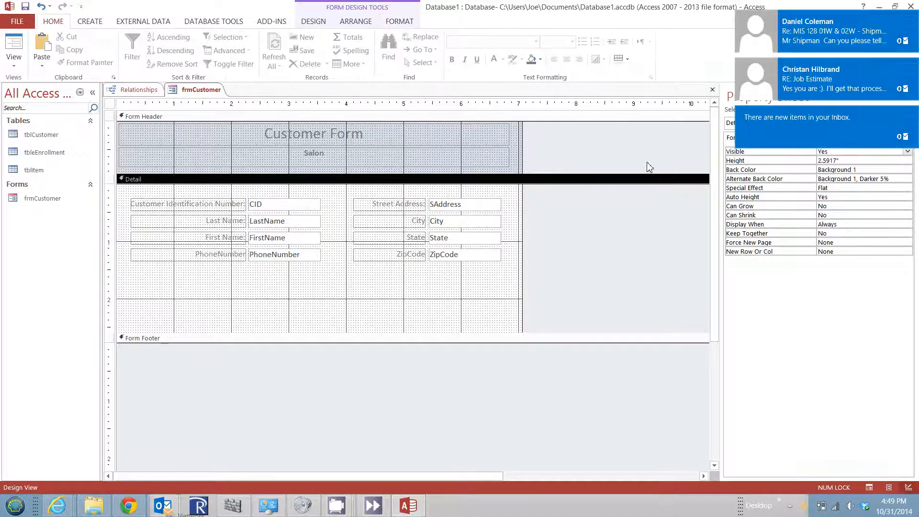
# Step: Dismiss the two e-mail sender notifications covering the form design window
pyautogui.click(671, 143)
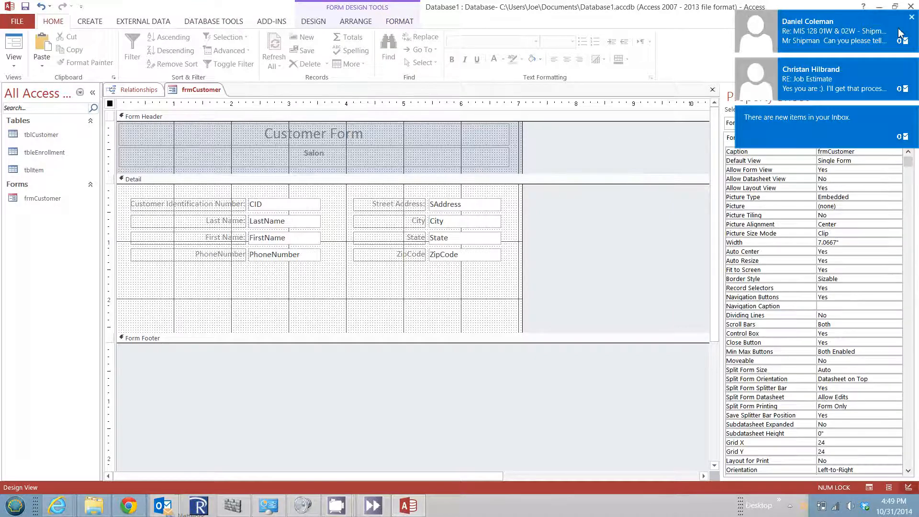
pyautogui.click(911, 17)
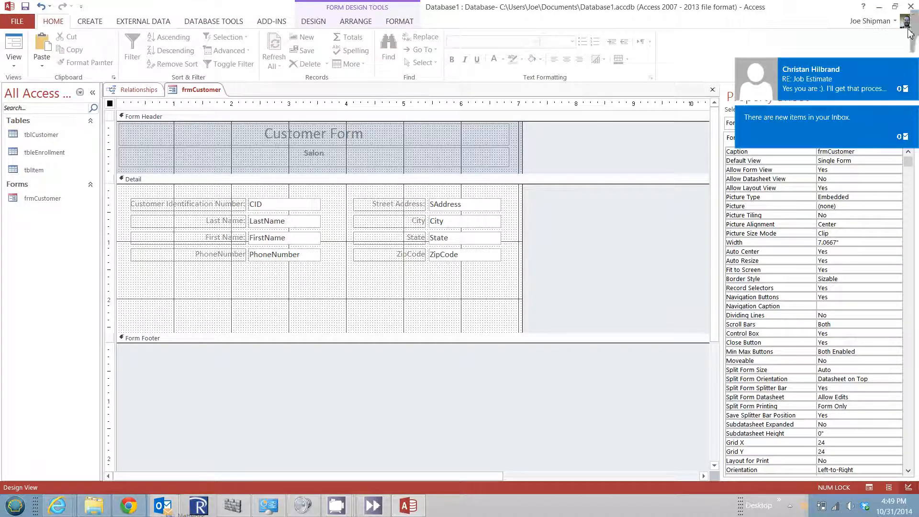
pyautogui.click(908, 67)
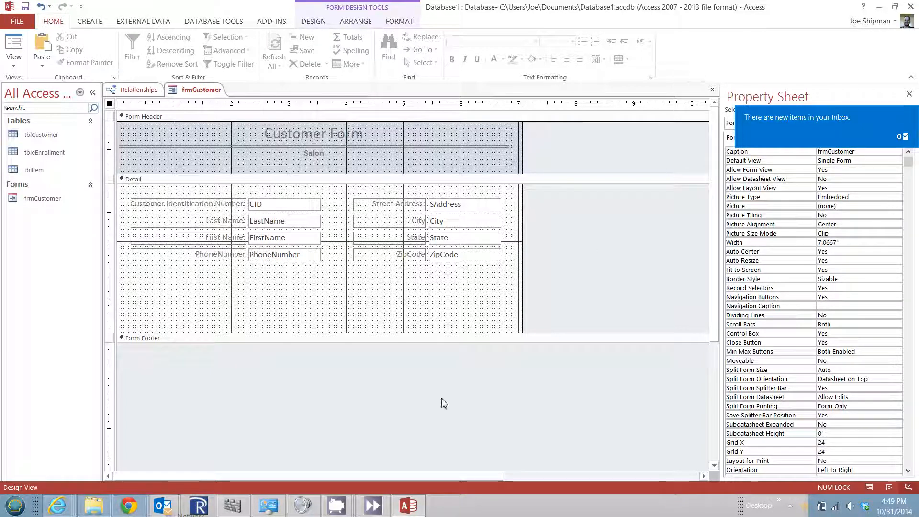
pyautogui.moveTo(344, 510)
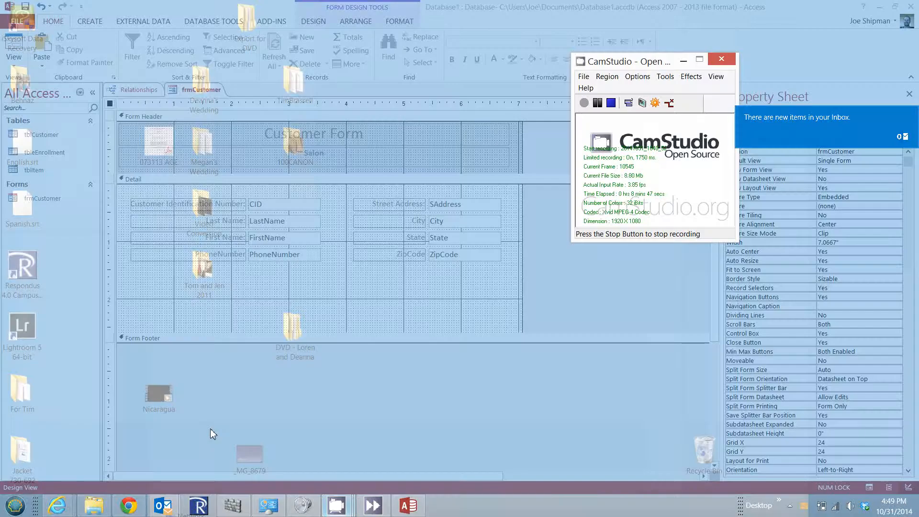
pyautogui.click(211, 429)
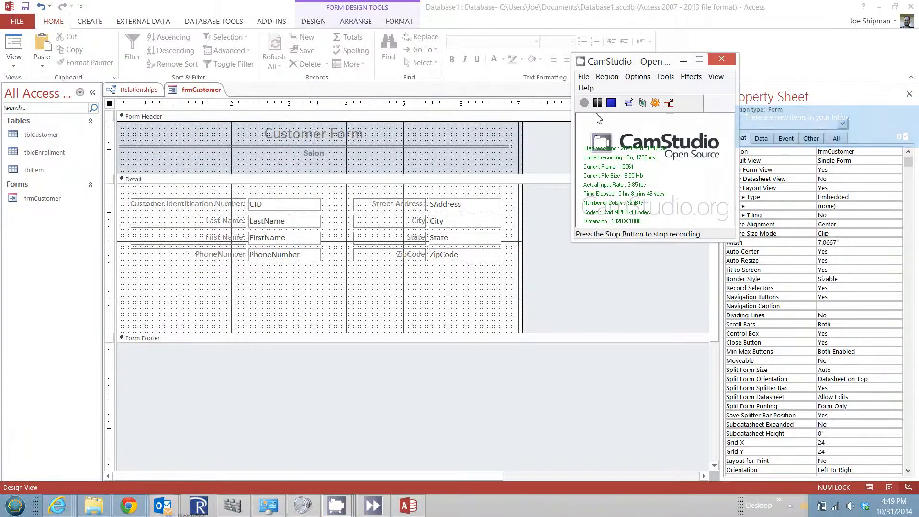